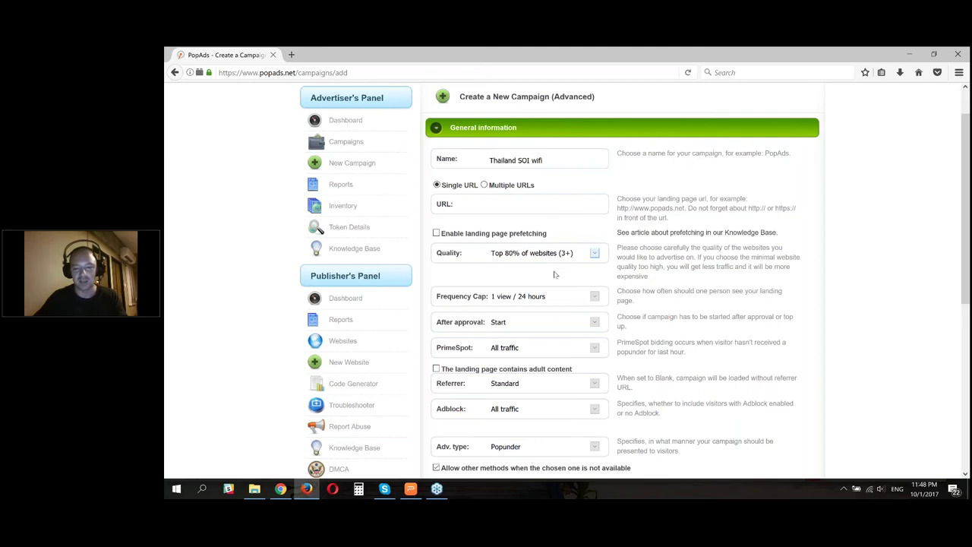
- Review the campaign's general settings and the available advertisement types
scroll(555, 276, "down", 1)
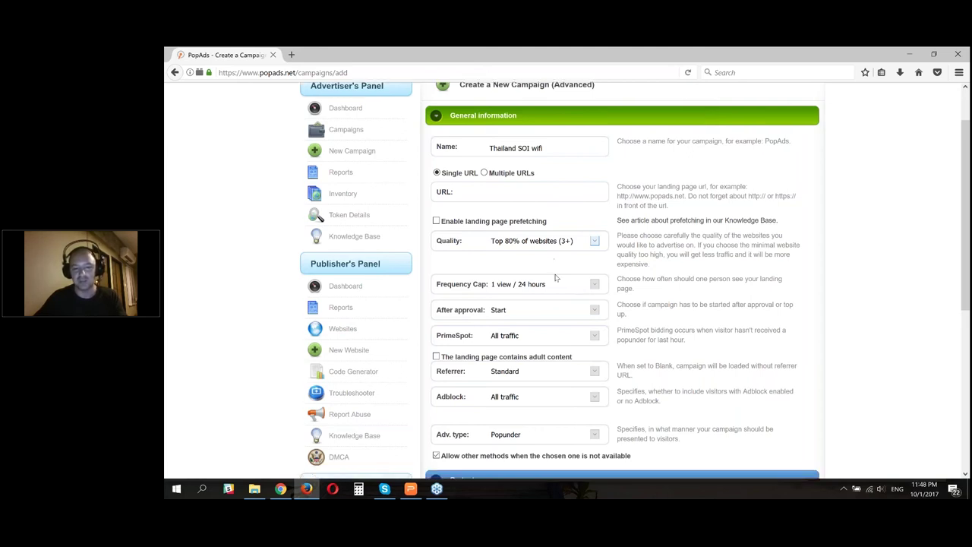
scroll(595, 392, "down", 1)
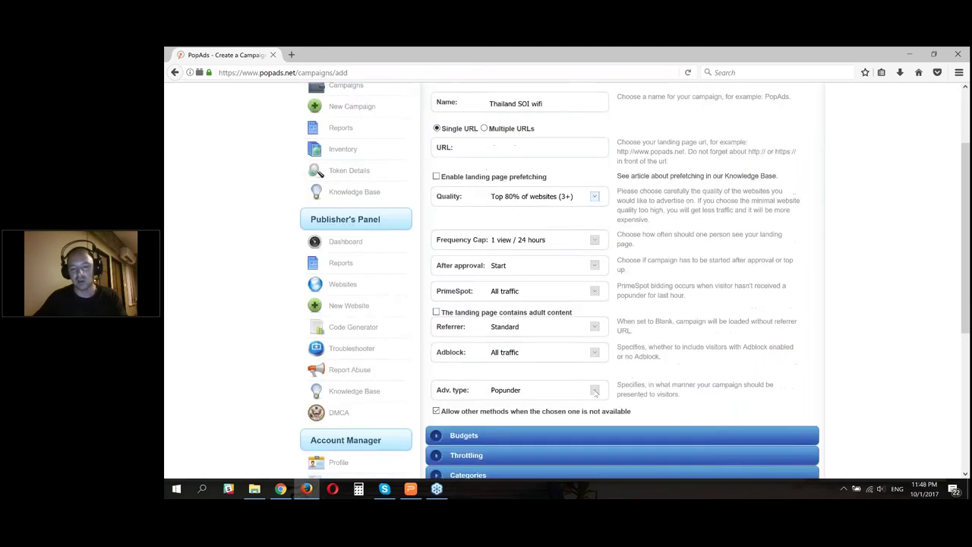
left_click(595, 390)
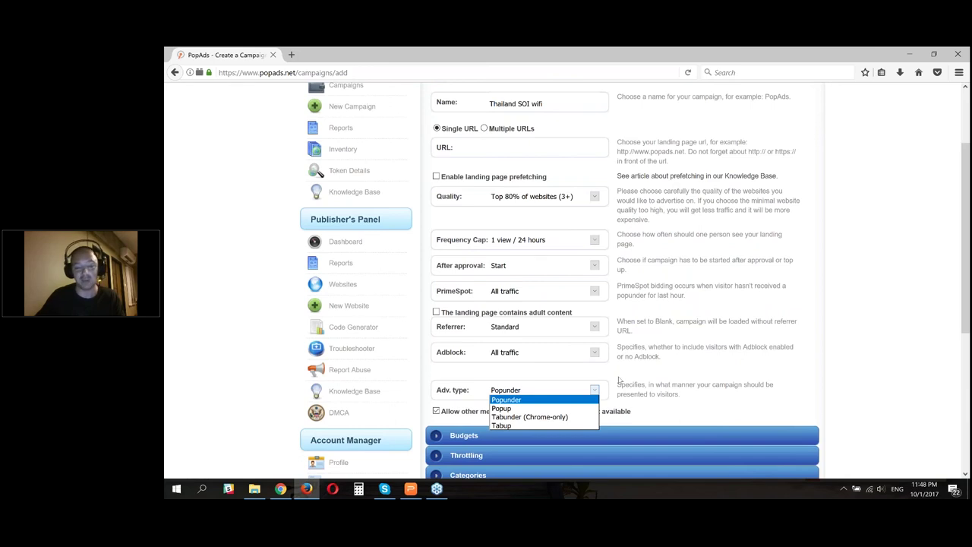
left_click(621, 380)
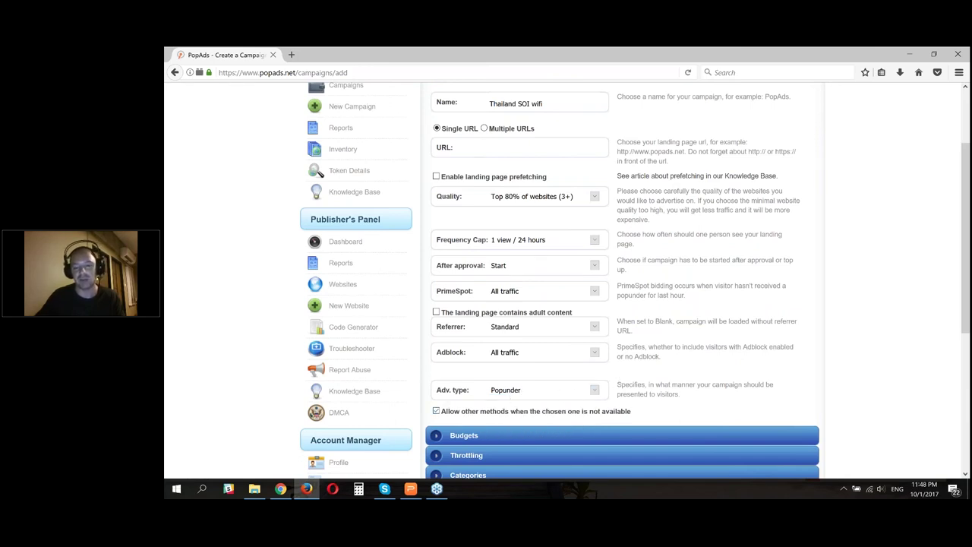
scroll(703, 209, "down", 1)
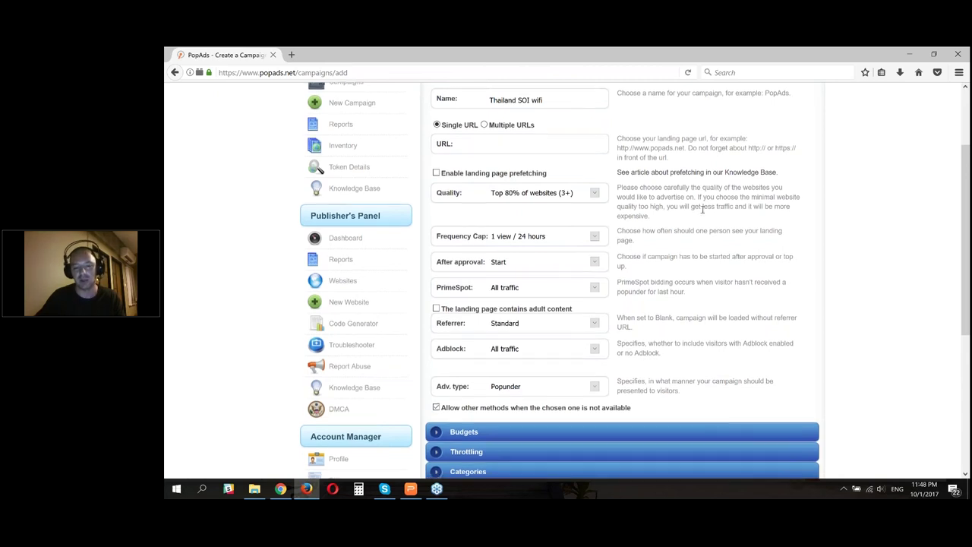
scroll(535, 279, "down", 3)
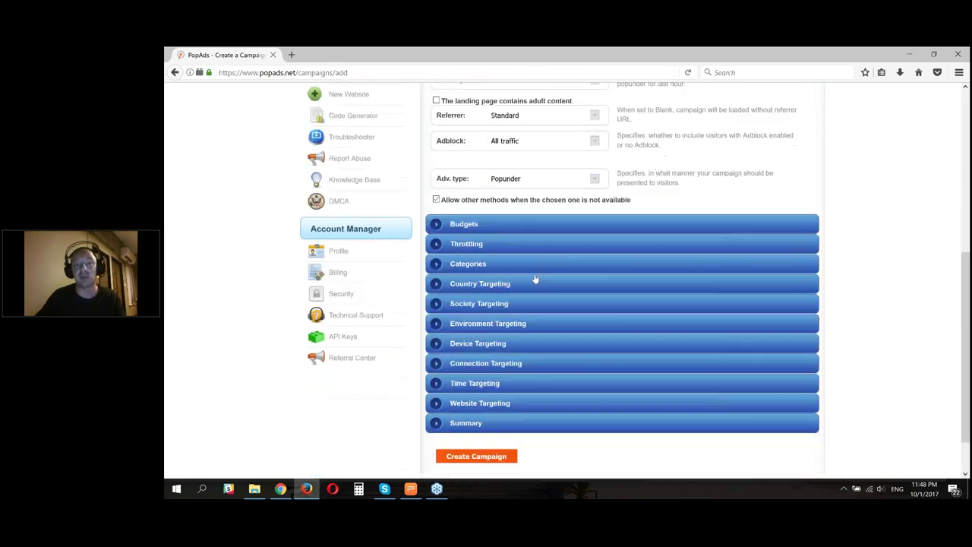
scroll(536, 279, "down", 1)
left_click(543, 126)
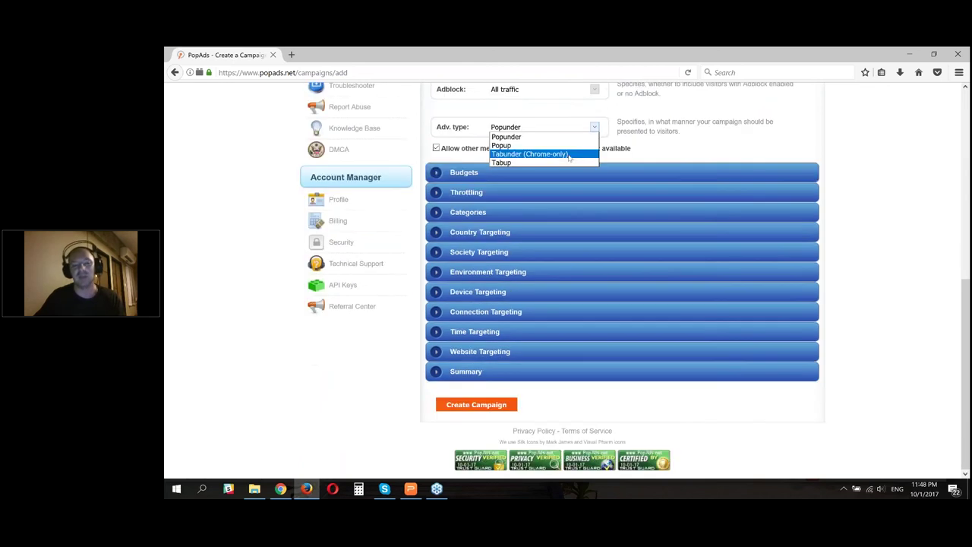
key("Escape")
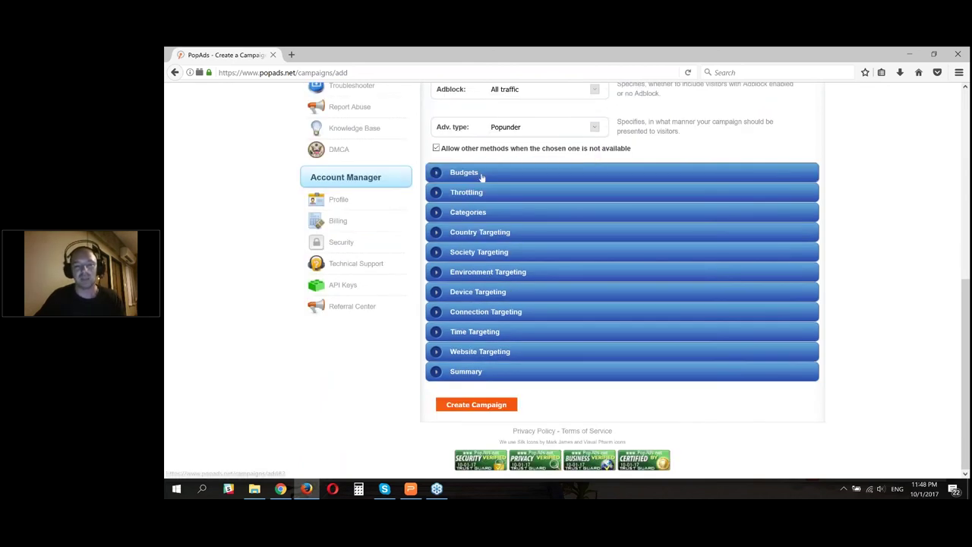
- Set the Smart Bid maximum bid to .00035 in the campaign's budget settings
left_click(481, 175)
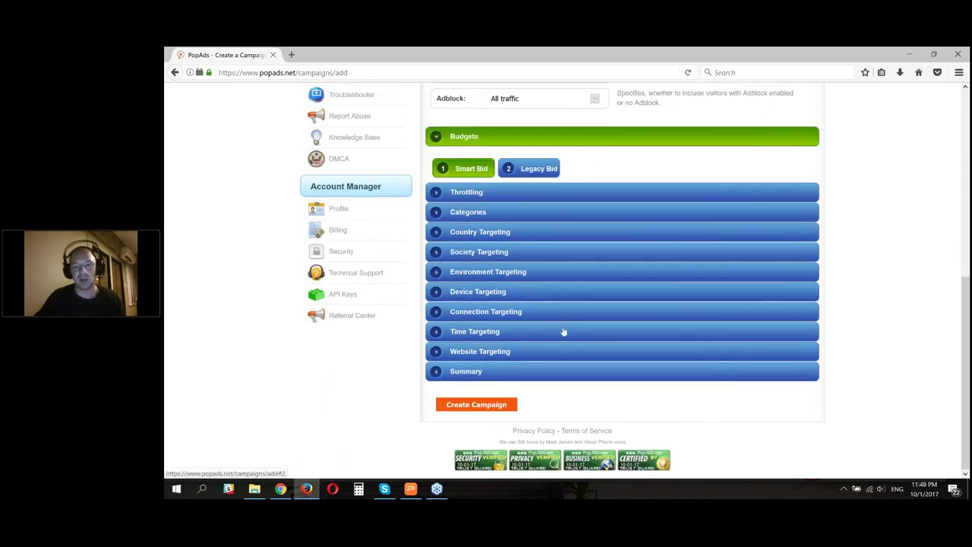
left_click(470, 130)
left_click(506, 199)
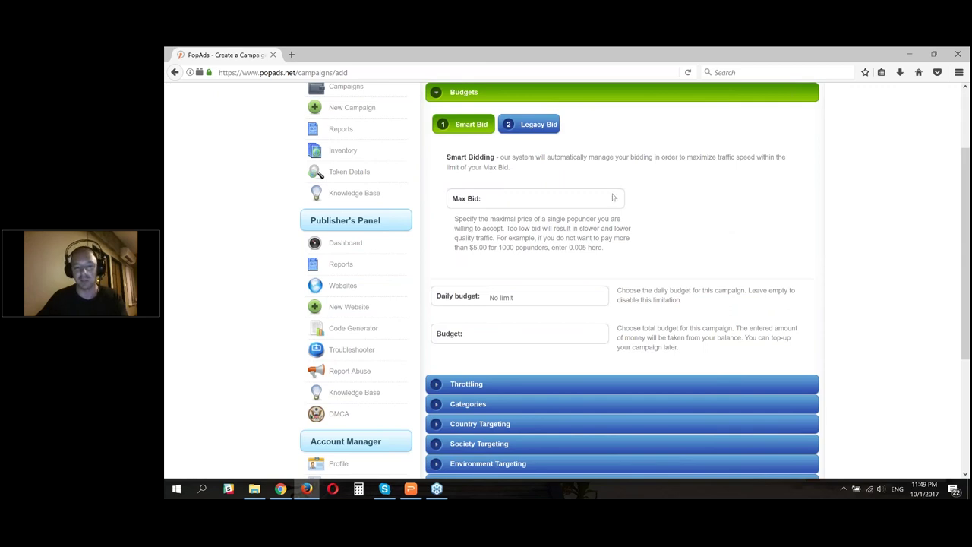
left_click(571, 199)
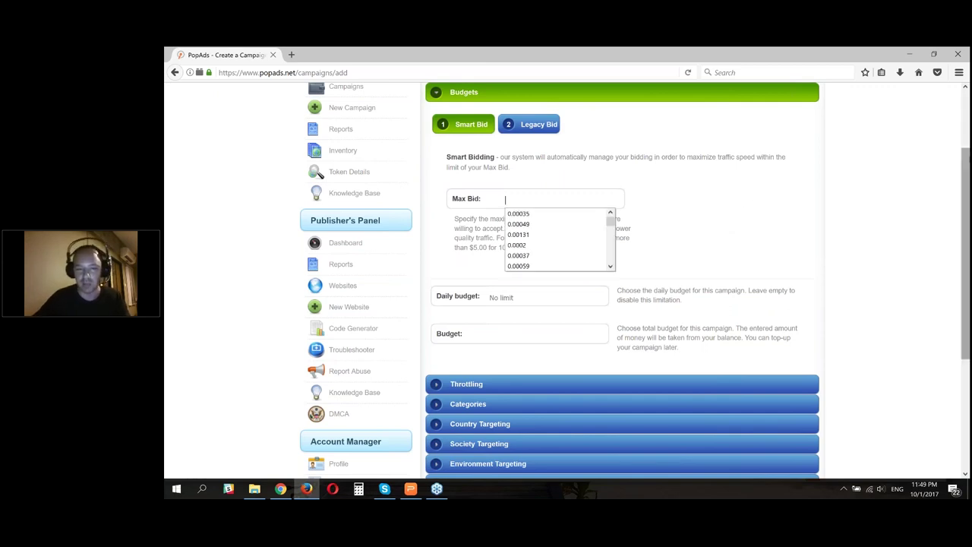
type(".000")
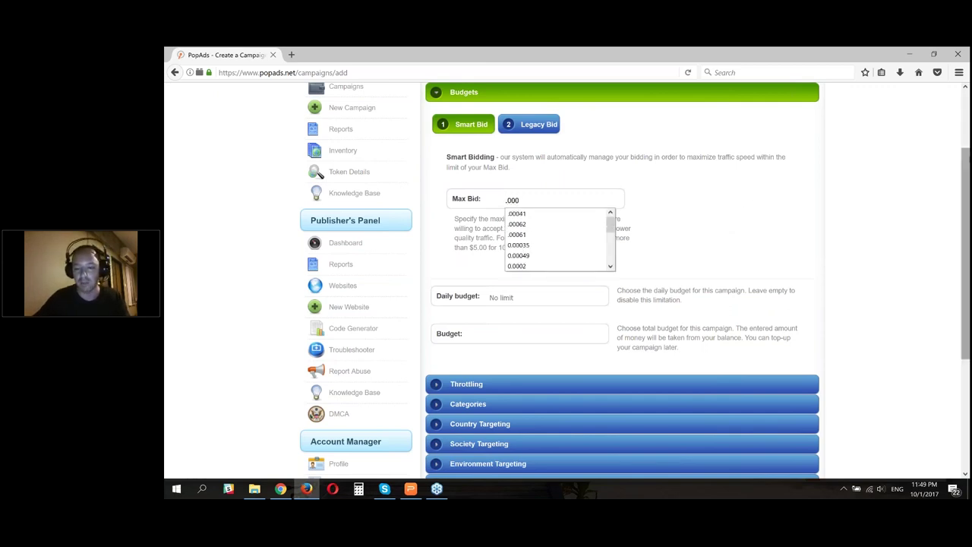
type("35")
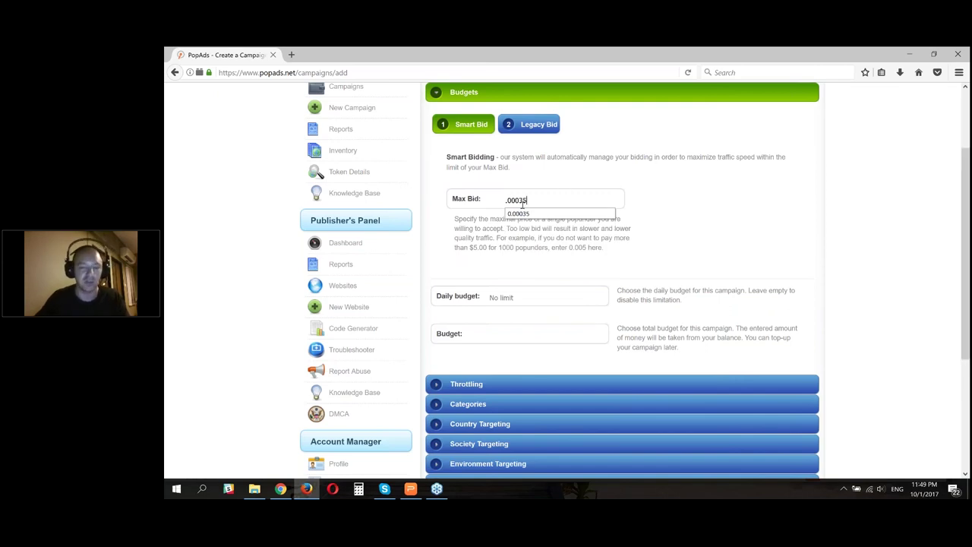
left_click(666, 221)
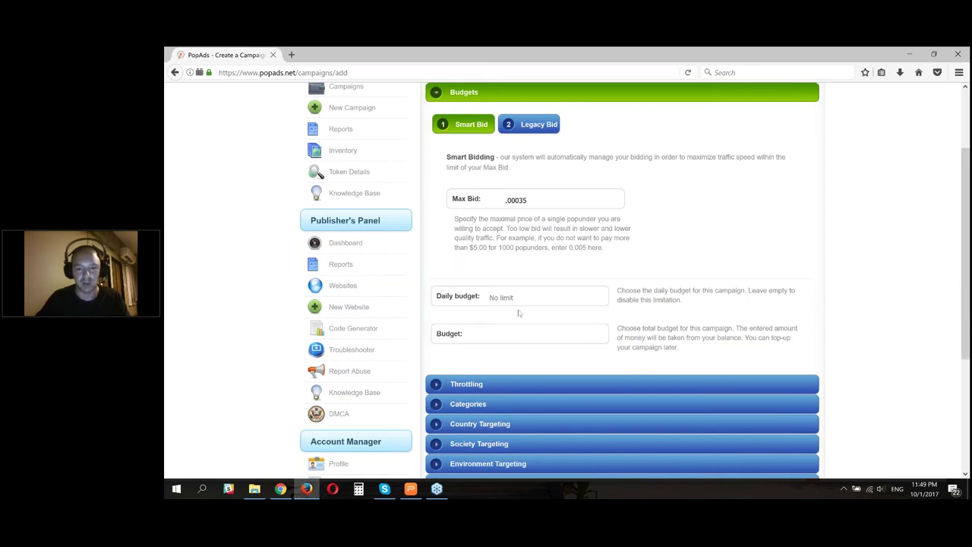
- Set the campaign's total budget to 2.5
left_click(490, 339)
type("2.")
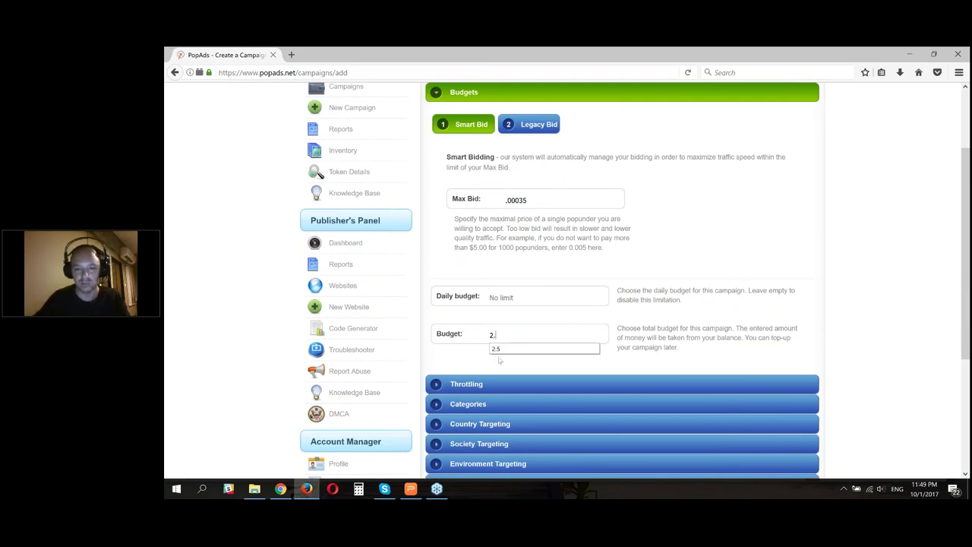
type("5")
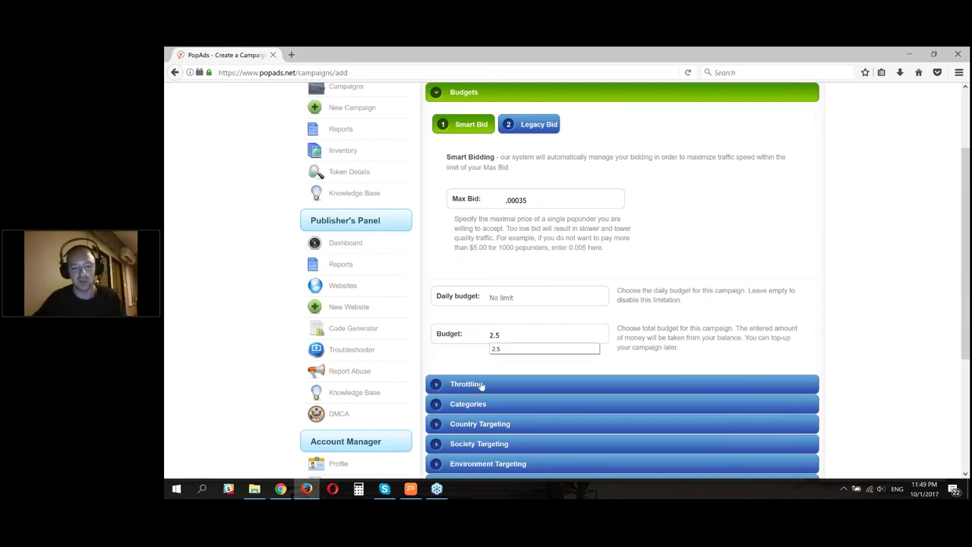
- Add all General categories, from General through General/Sports/Wrestling, to the campaign's chosen categories
left_click(480, 385)
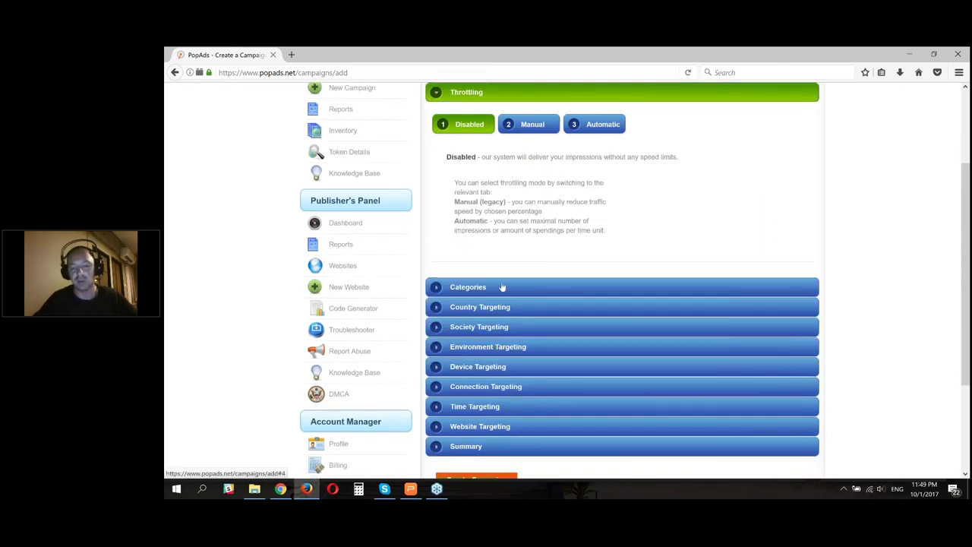
left_click(502, 287)
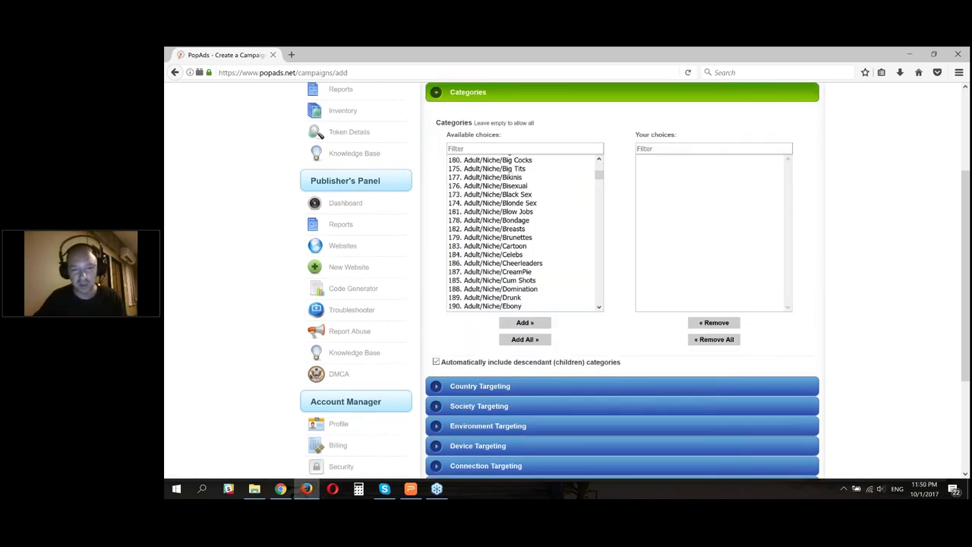
scroll(505, 262, "down", 6)
scroll(505, 261, "down", 15)
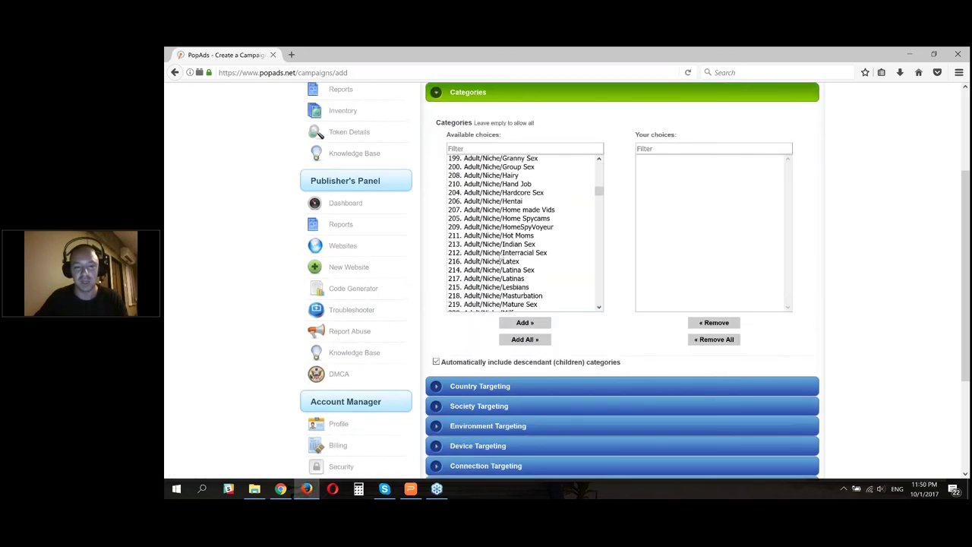
scroll(487, 247, "down", 3)
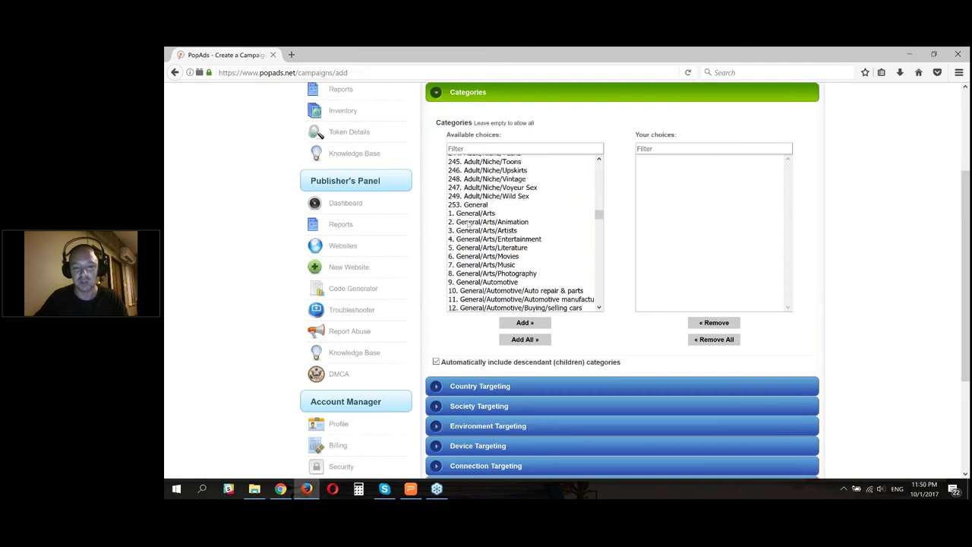
left_click(479, 203)
scroll(602, 231, "down", 10)
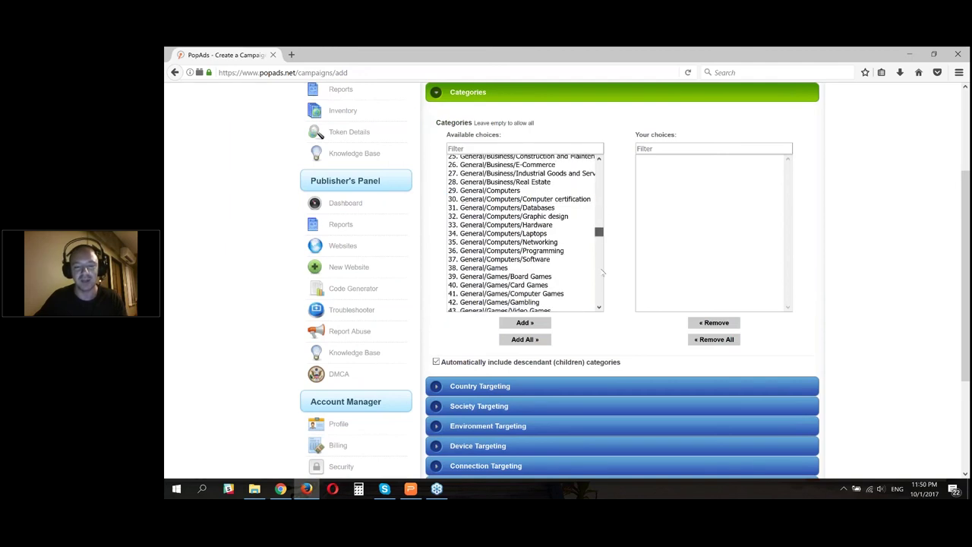
scroll(602, 271, "down", 20)
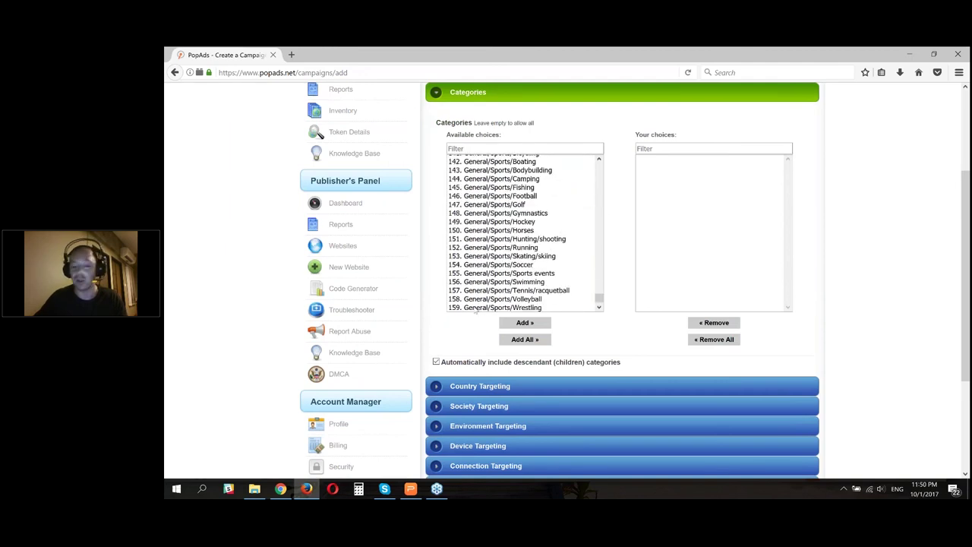
left_click(476, 307, "shift")
left_click(511, 327)
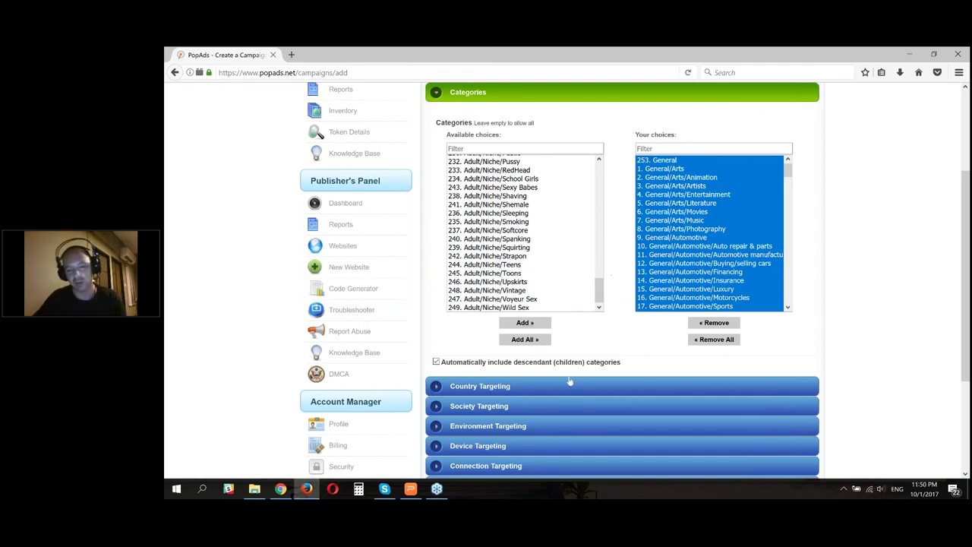
- Add Thailand to the campaign's targeted countries
left_click(490, 387)
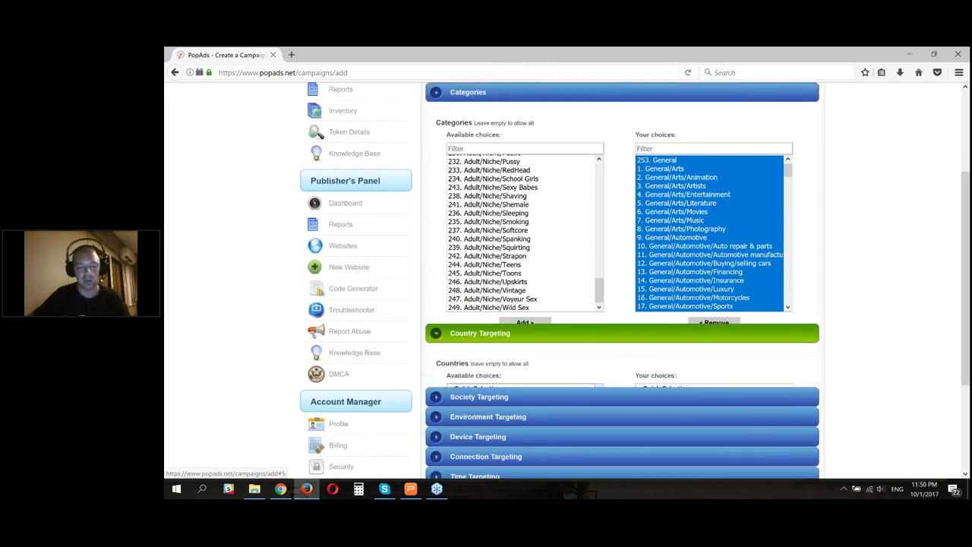
left_click(471, 218)
type("thailand")
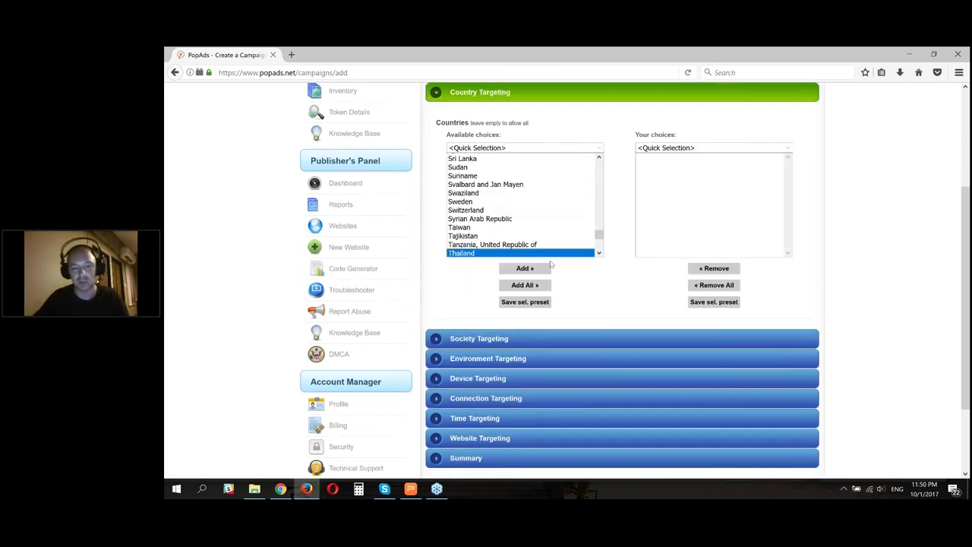
left_click(524, 268)
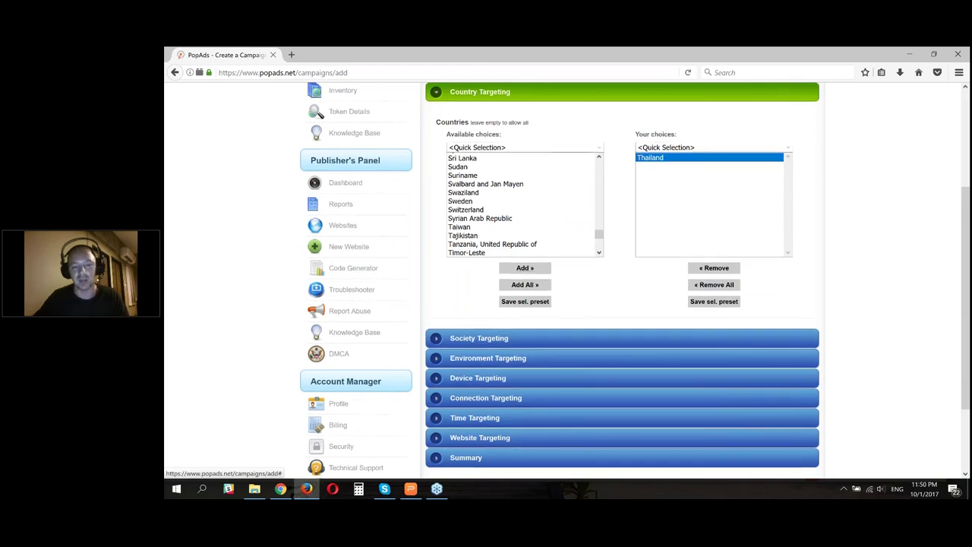
- Add Thai to the campaign's targeted languages in the society targeting settings
left_click(478, 338)
left_click(491, 209)
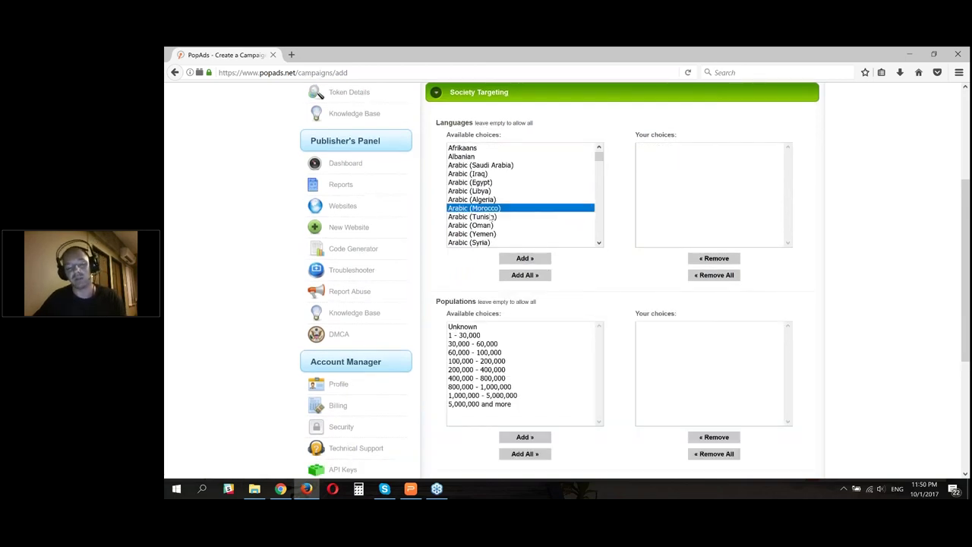
type("thai")
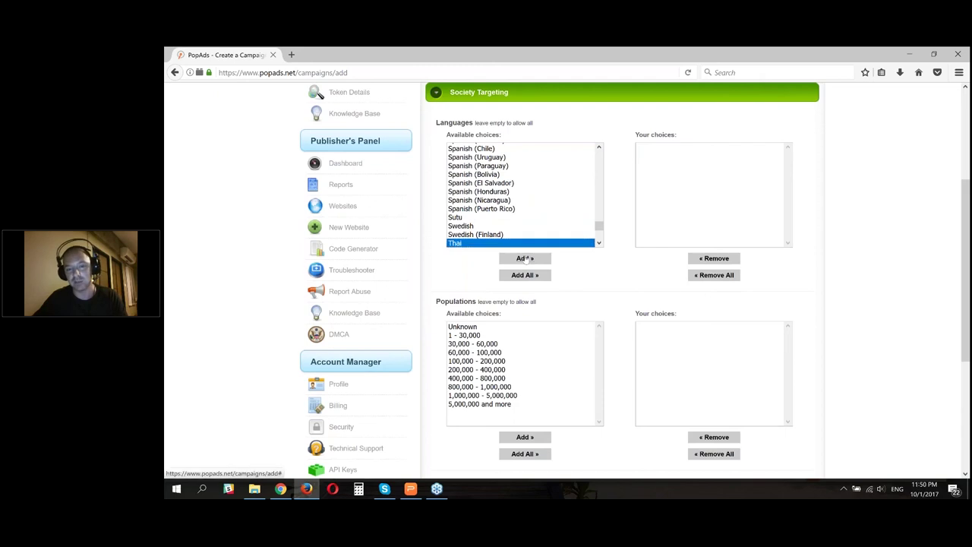
left_click(525, 259)
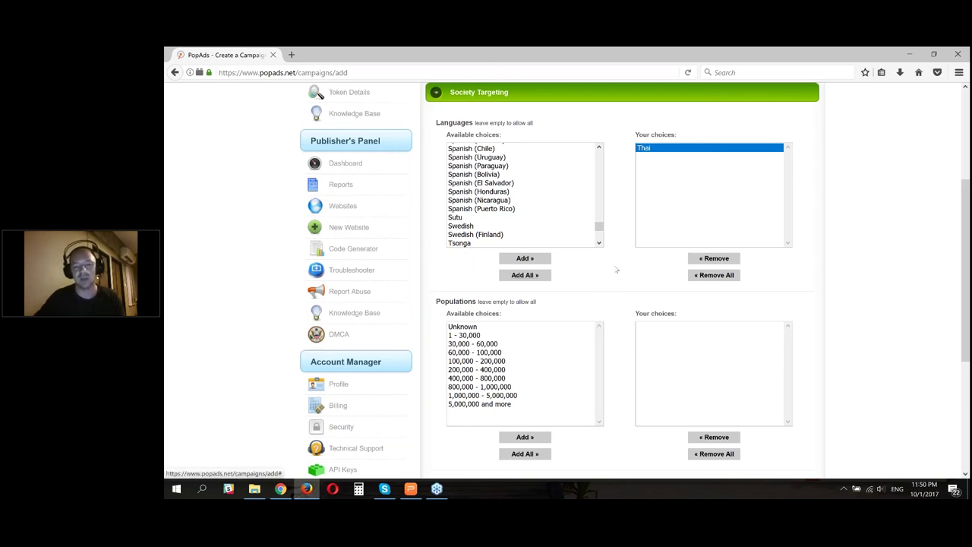
- Add Android and its versions to the targeted operating systems in the environment targeting settings
scroll(615, 268, "down", 2)
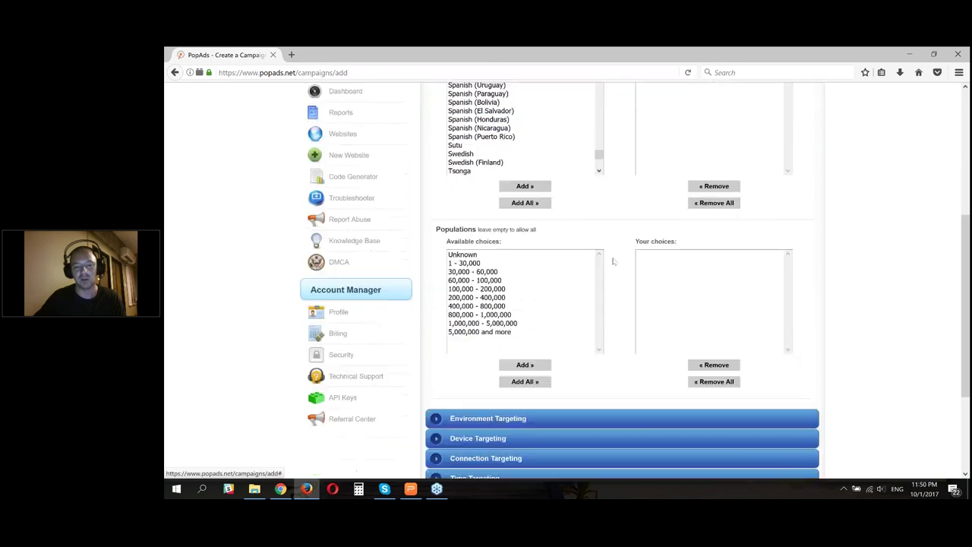
scroll(613, 261, "down", 4)
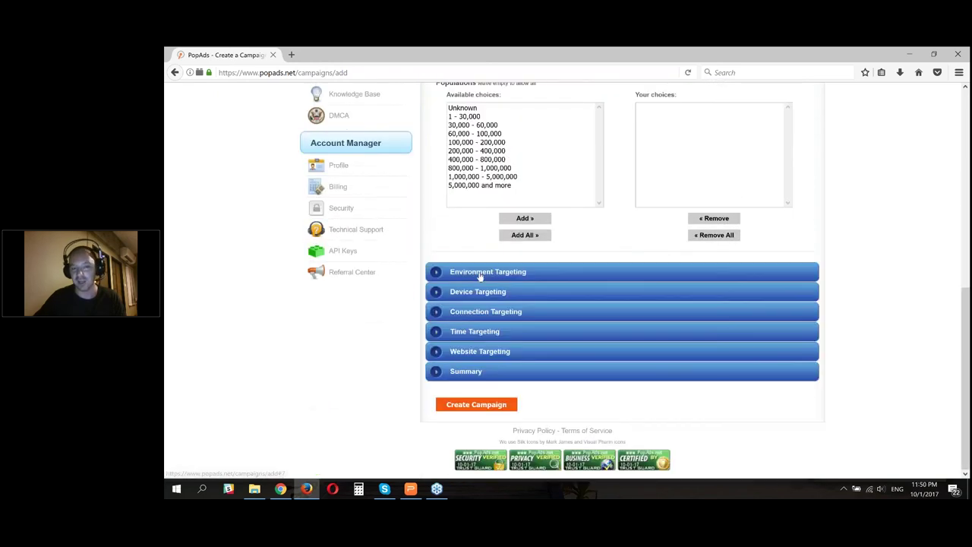
left_click(480, 275)
left_click(511, 325)
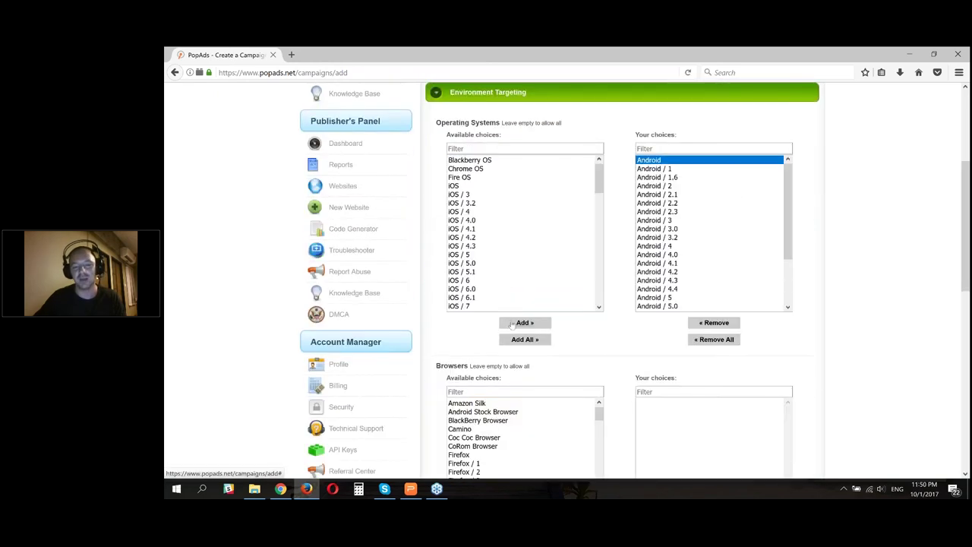
- Add Smartphone and Tablet to the campaign's targeted form factors in the device targeting settings
scroll(461, 306, "down", 2)
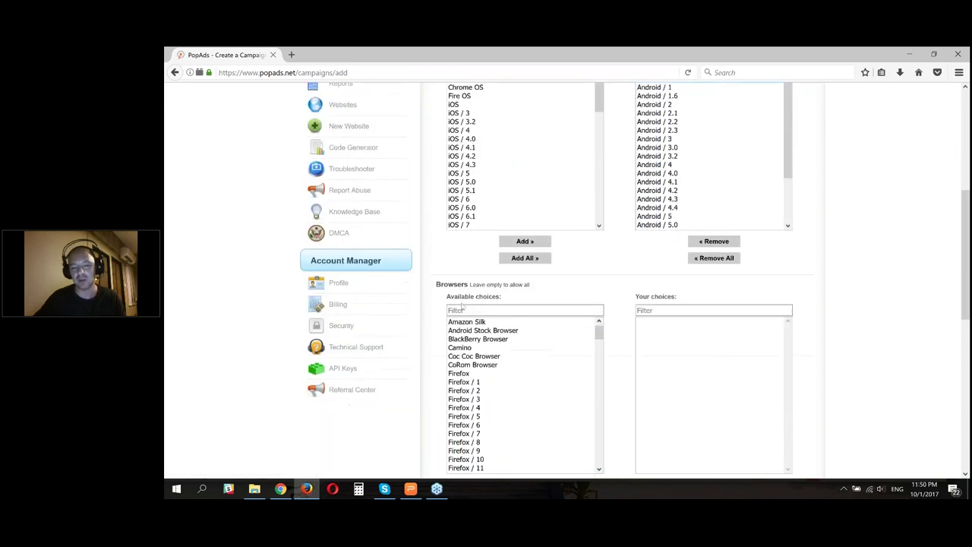
scroll(461, 306, "down", 2)
scroll(605, 212, "down", 4)
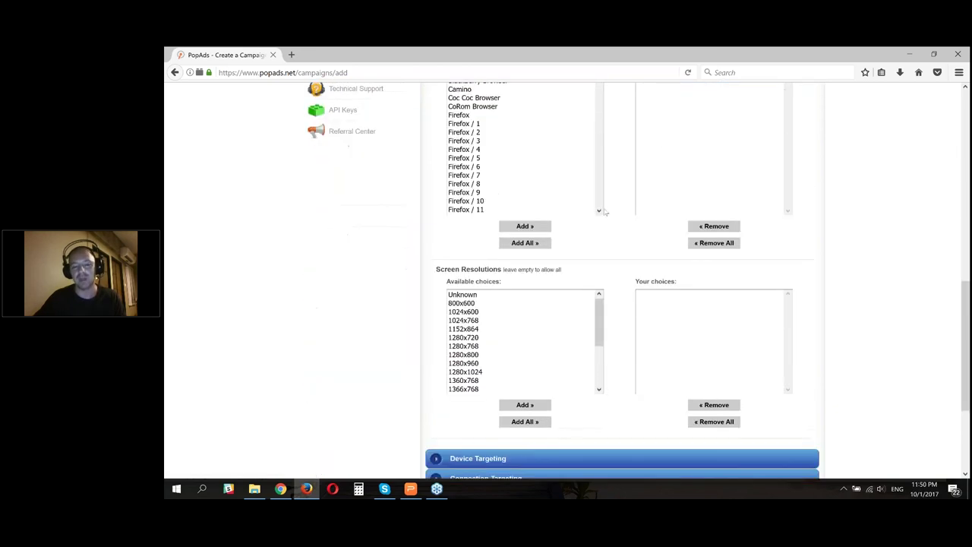
scroll(605, 212, "down", 5)
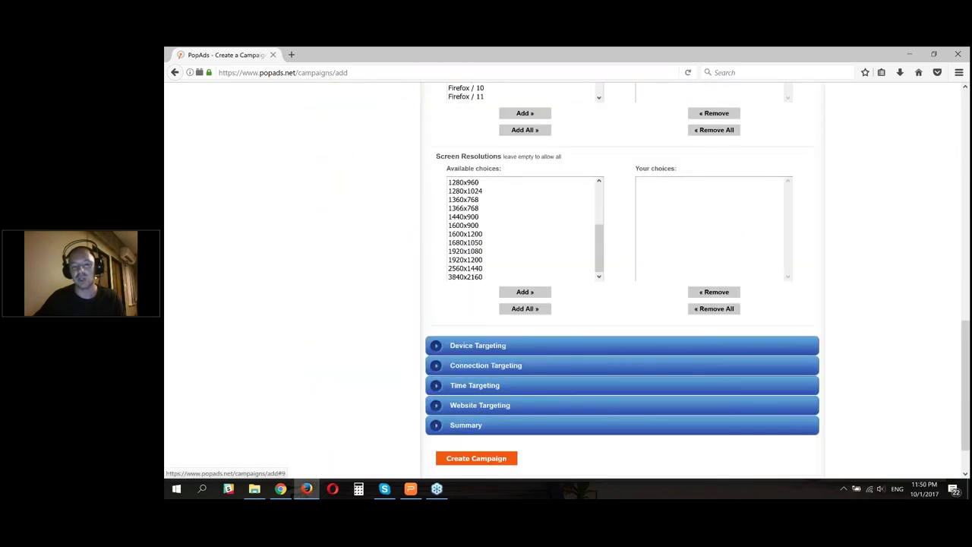
left_click(478, 345)
left_click(458, 212)
left_click(464, 195, "ctrl")
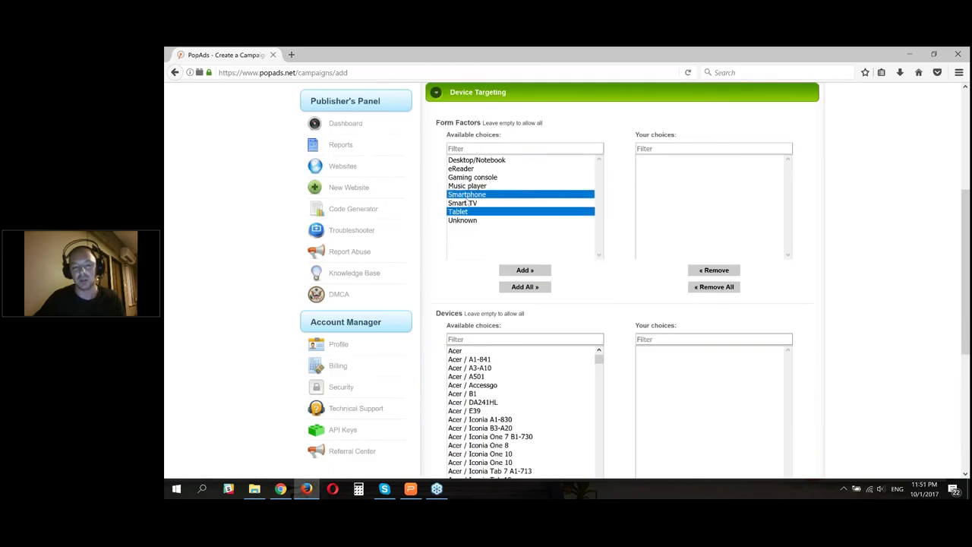
left_click(530, 272)
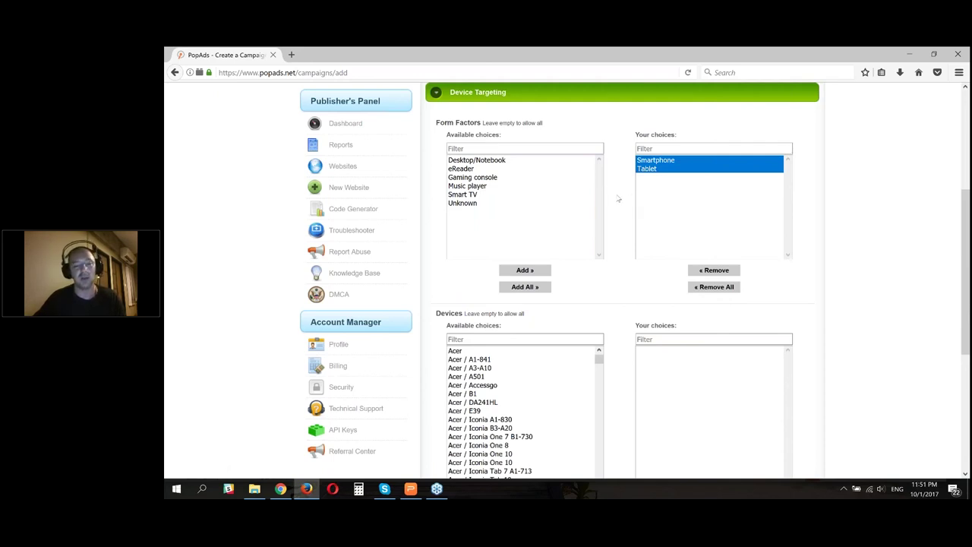
- Add Cellular to the campaign's targeted connection types in the connection targeting settings
scroll(619, 199, "down", 1)
scroll(619, 199, "down", 3)
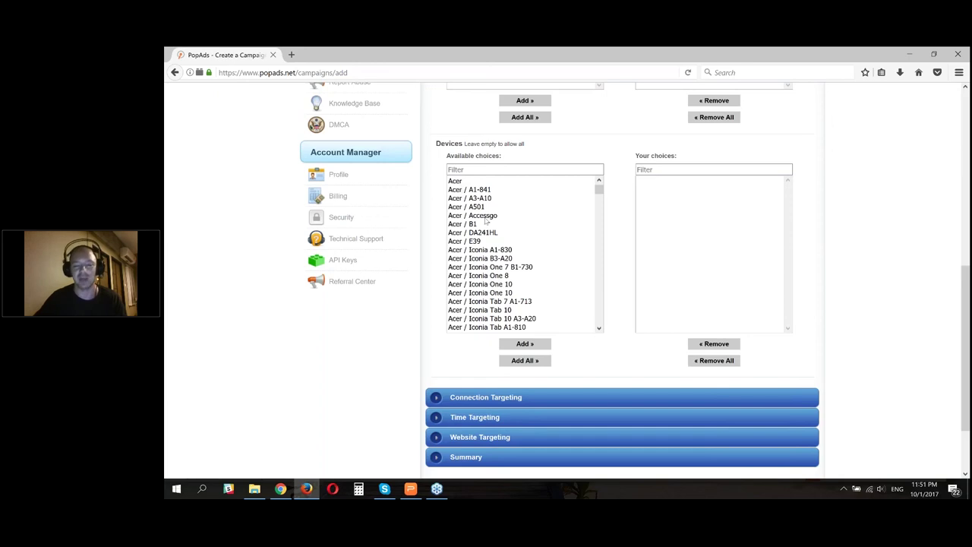
scroll(484, 206, "down", 2)
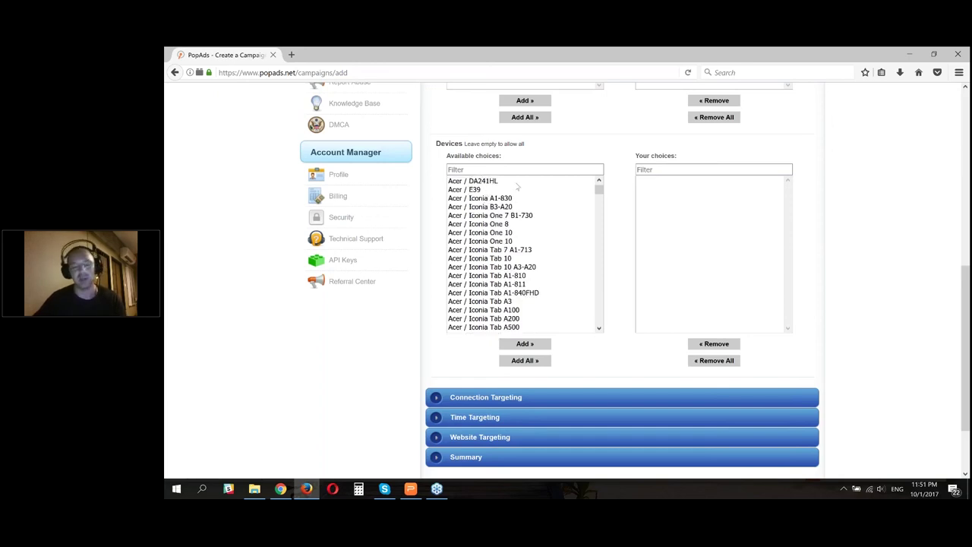
scroll(553, 166, "down", 1)
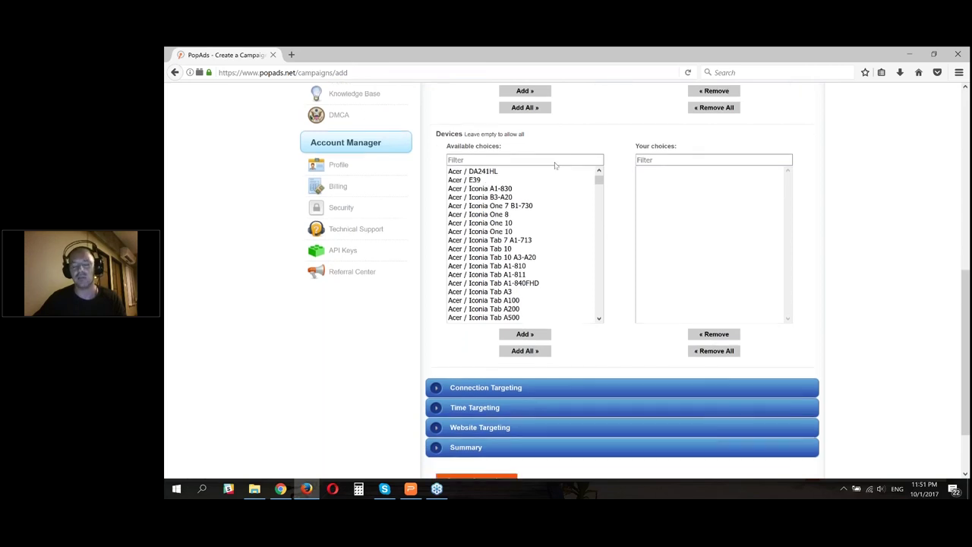
scroll(555, 171, "down", 4)
scroll(577, 316, "down", 2)
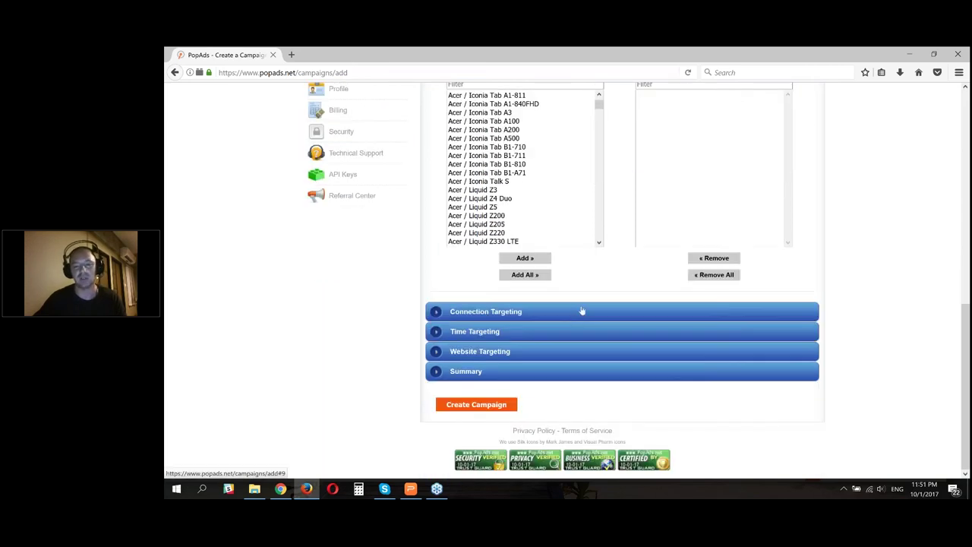
left_click(582, 311)
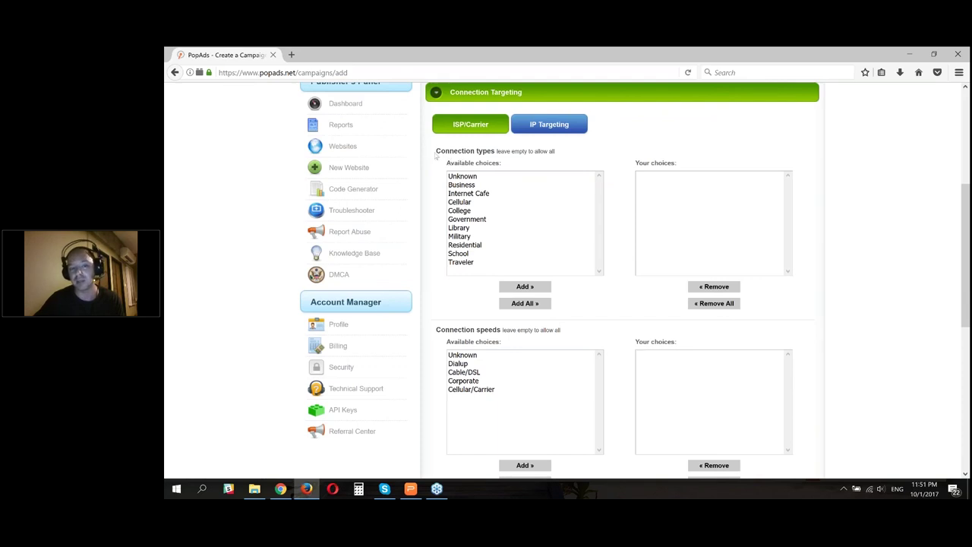
left_click_drag(439, 150, 495, 152)
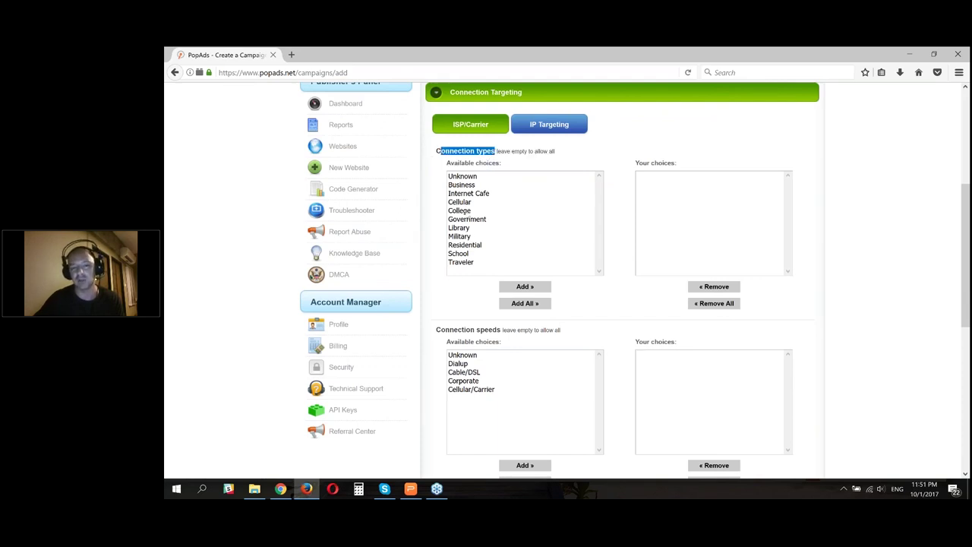
left_click(459, 202)
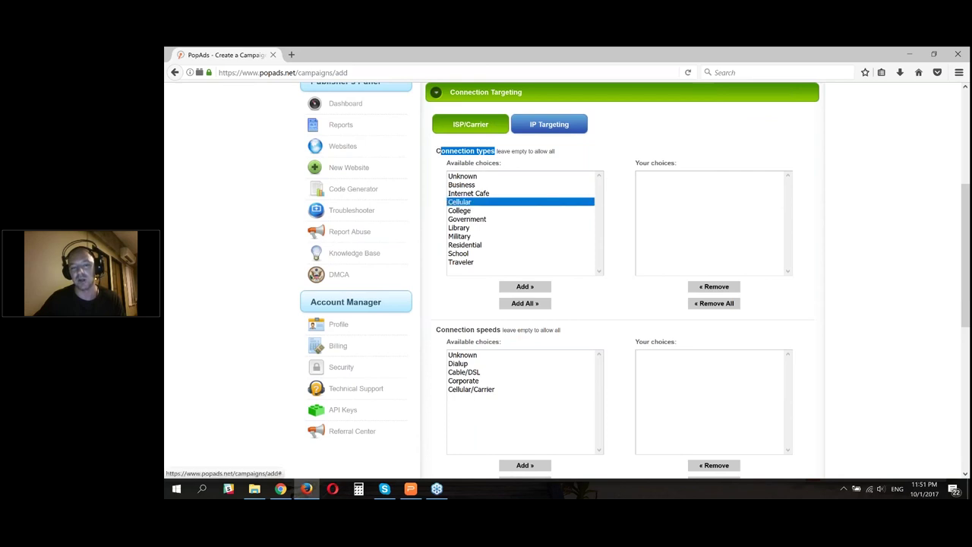
left_click(524, 286)
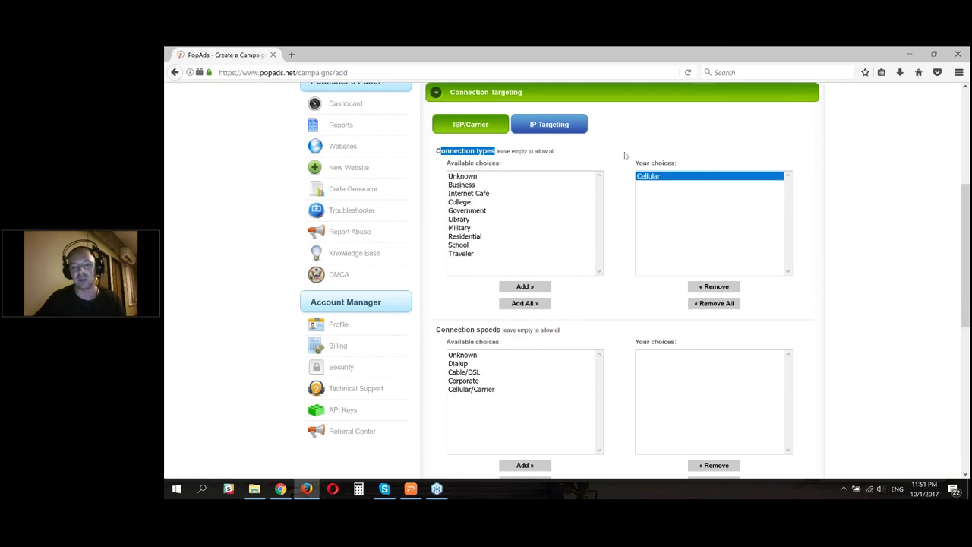
- Add AIS Mobile to the campaign's targeted Internet service providers for Thailand
scroll(625, 156, "down", 1)
scroll(624, 156, "down", 3)
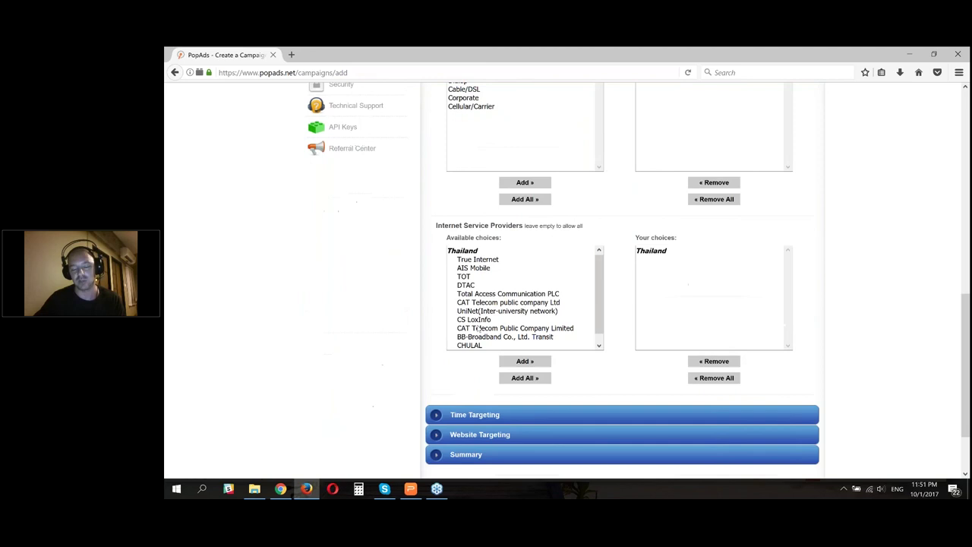
left_click(460, 268)
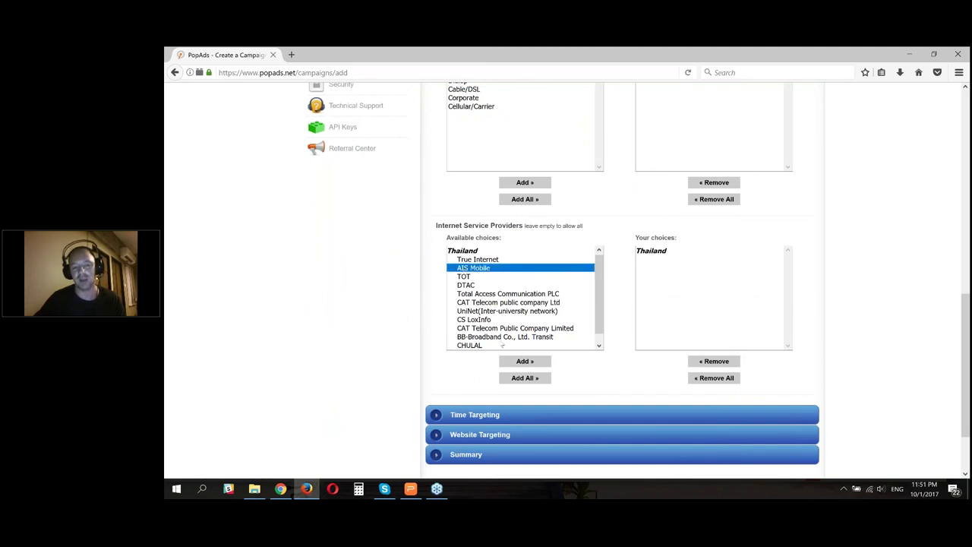
left_click(521, 365)
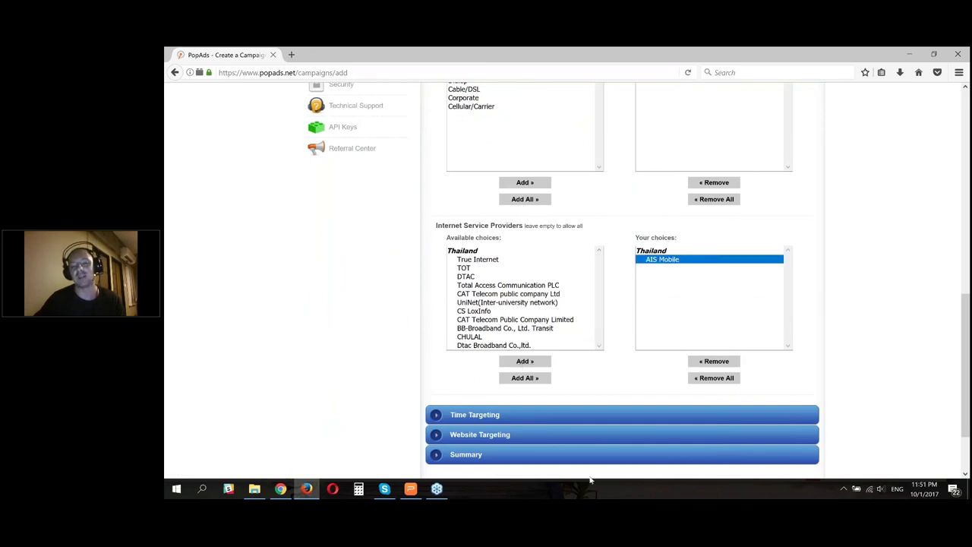
- Remove AIS Mobile from the chosen Internet service providers and Cellular from the chosen connection types
left_click(704, 363)
scroll(668, 199, "up", 4)
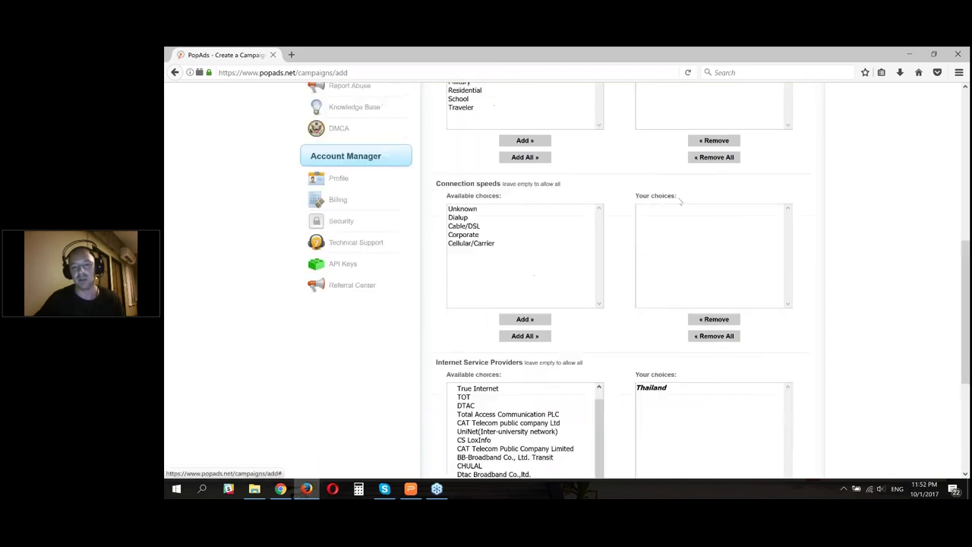
left_click(713, 288)
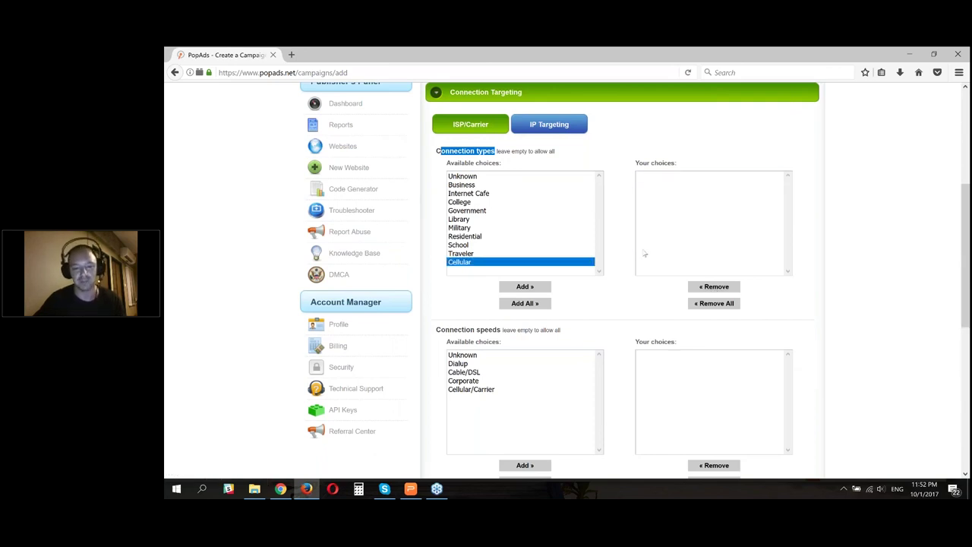
- Review the time targeting schedule and the exclude and include website modes, then return website targeting to Disabled
scroll(730, 470, "down", 1)
scroll(486, 333, "down", 8)
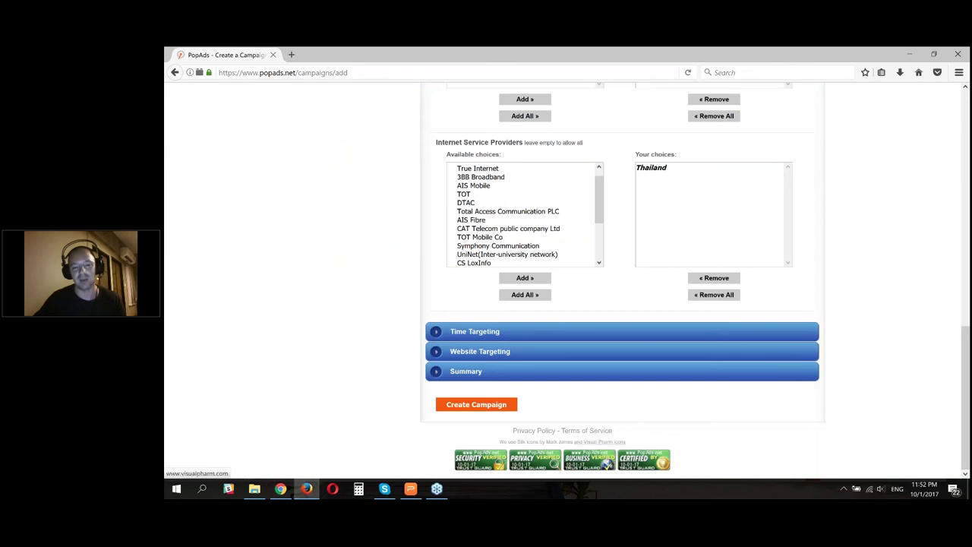
left_click(486, 332)
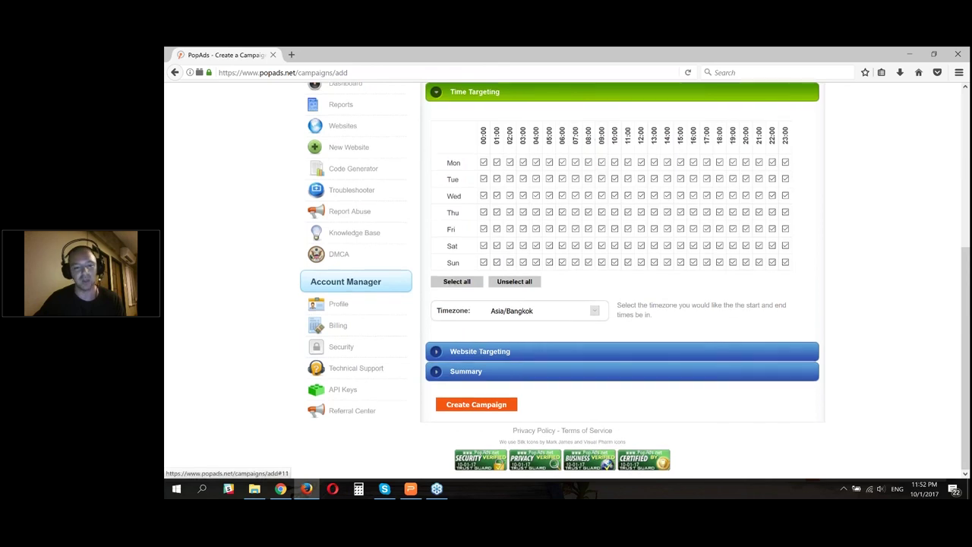
left_click(480, 351)
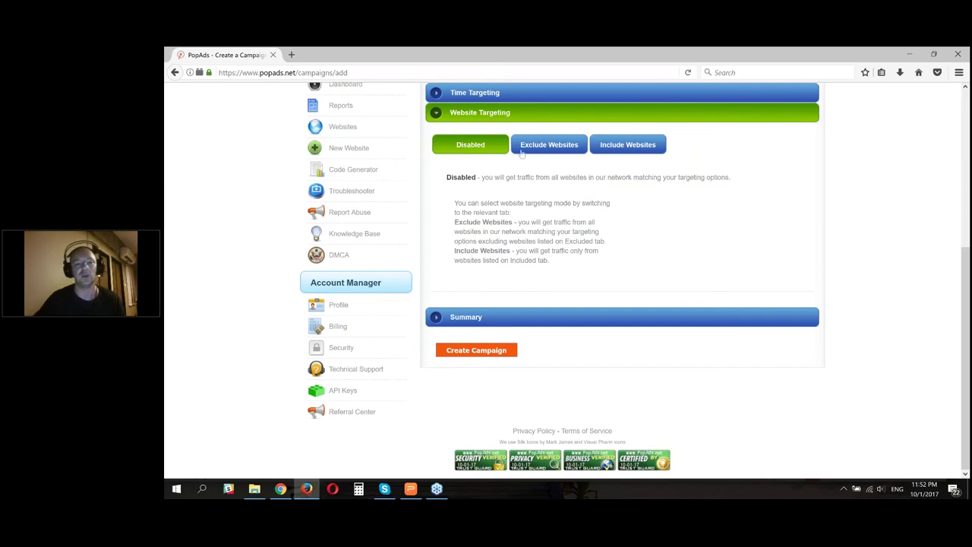
left_click(546, 150)
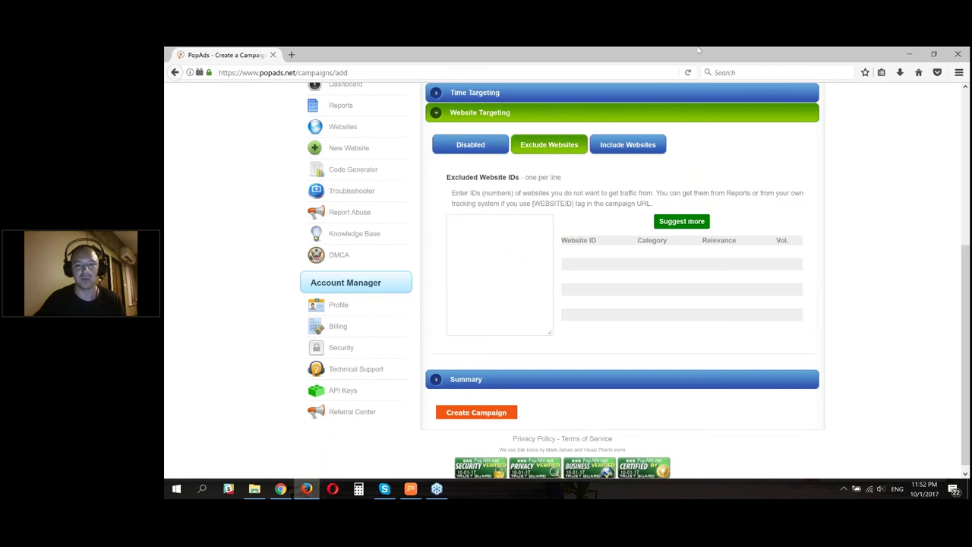
left_click(615, 146)
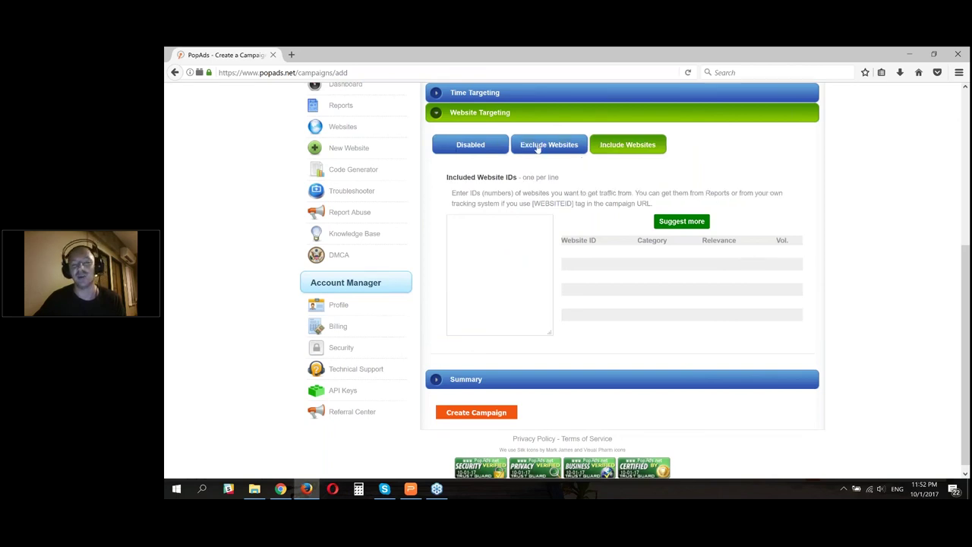
left_click(470, 146)
- Open the campaign summary and examine the traffic estimator's average and highest bids and the position in the bidding queue
left_click(530, 323)
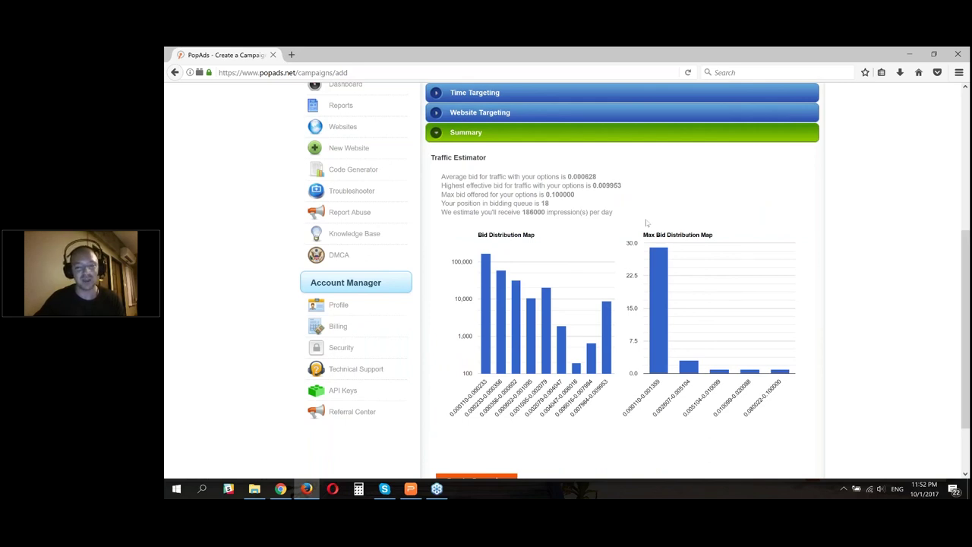
left_click_drag(440, 176, 499, 176)
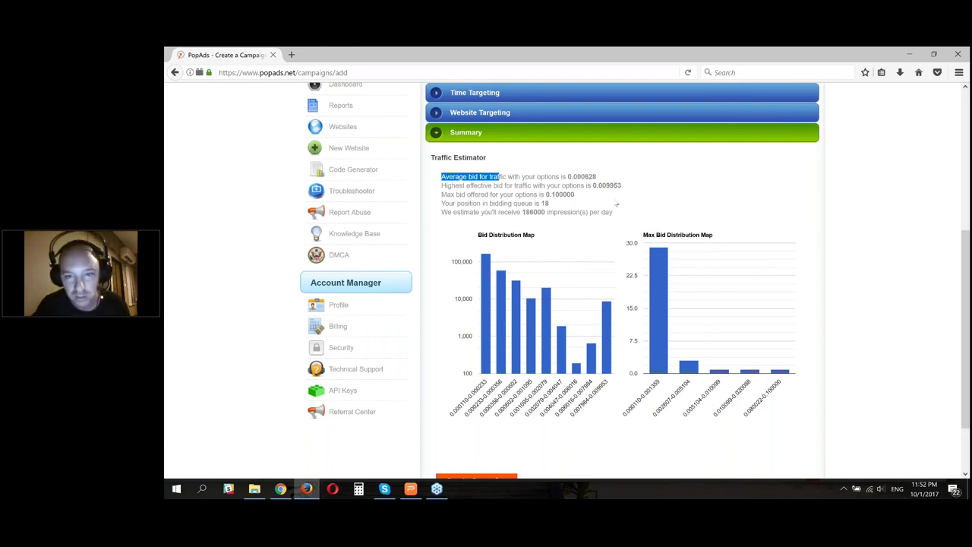
left_click(436, 198)
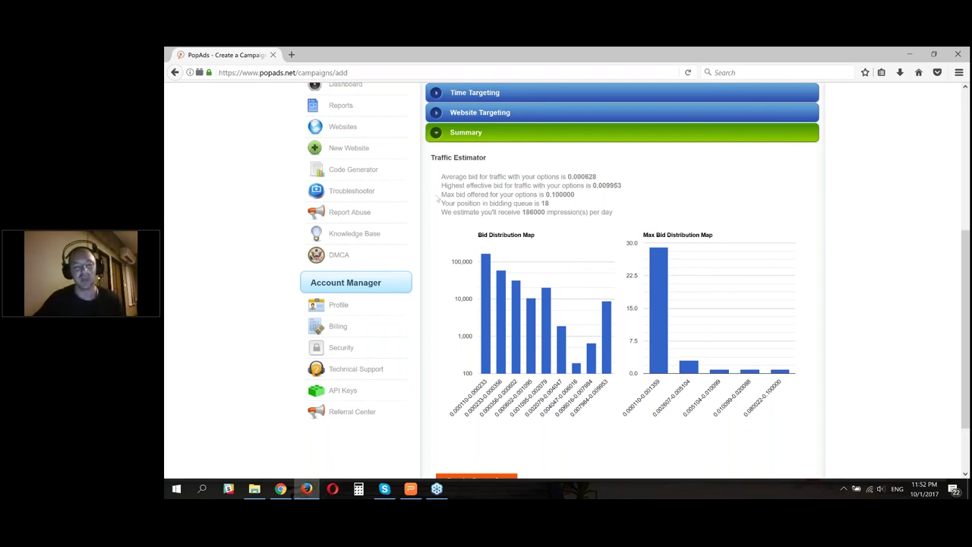
left_click_drag(439, 189, 544, 185)
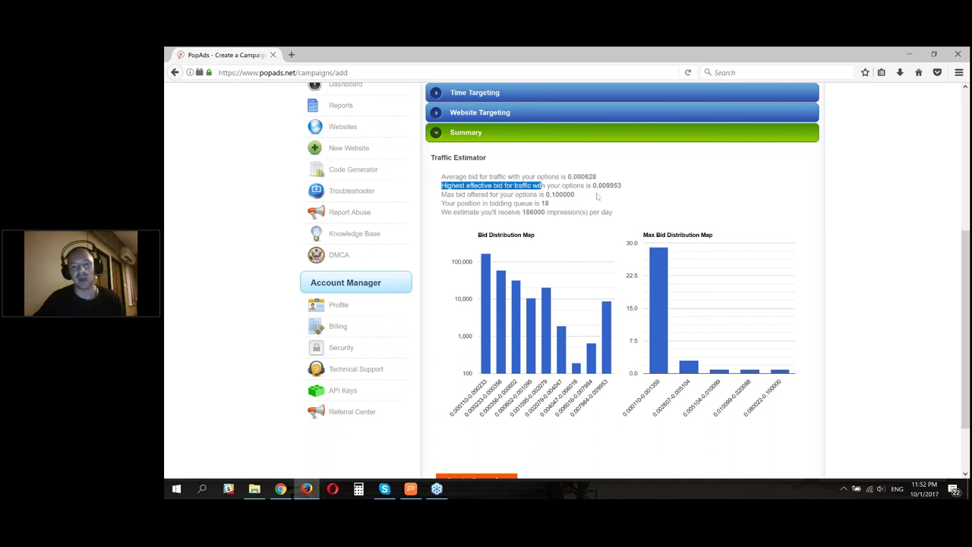
left_click(599, 197)
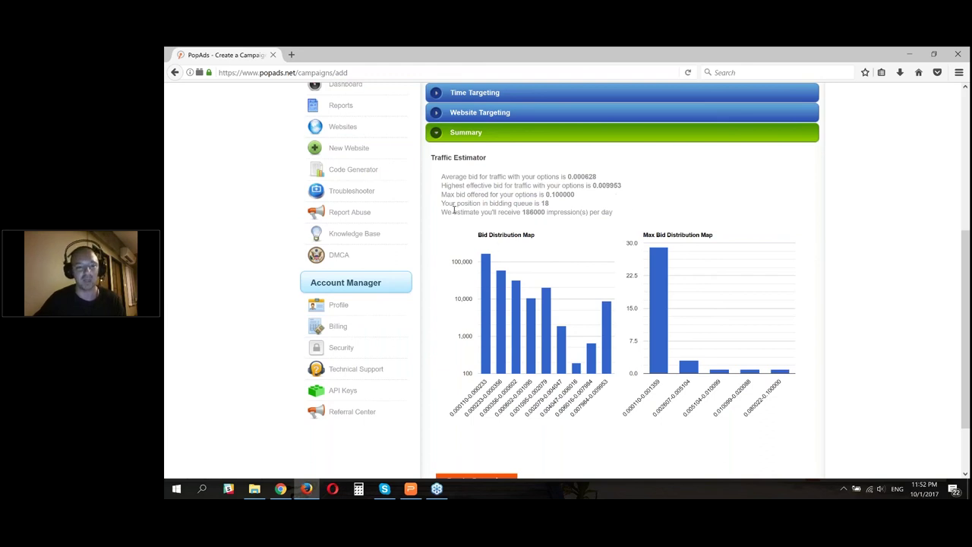
double_click(544, 203)
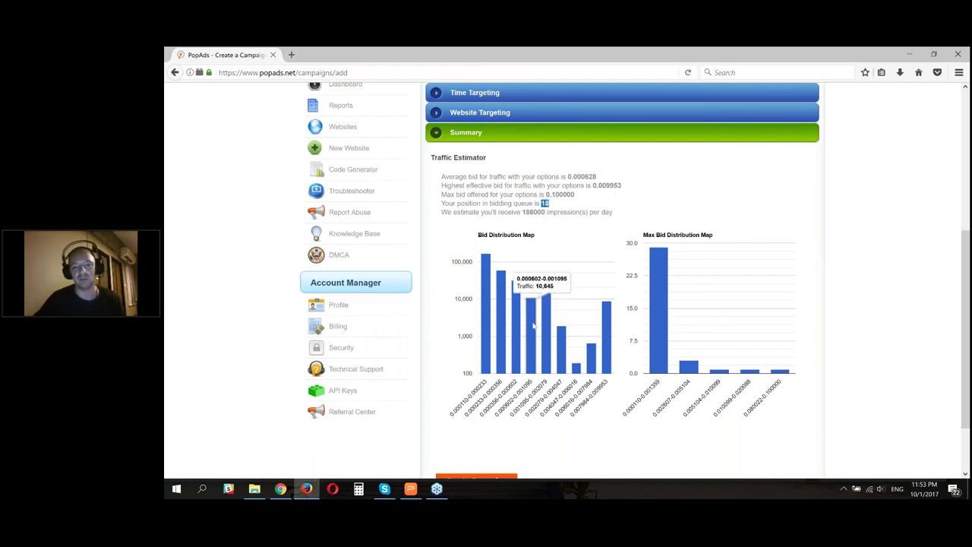
left_click(593, 239)
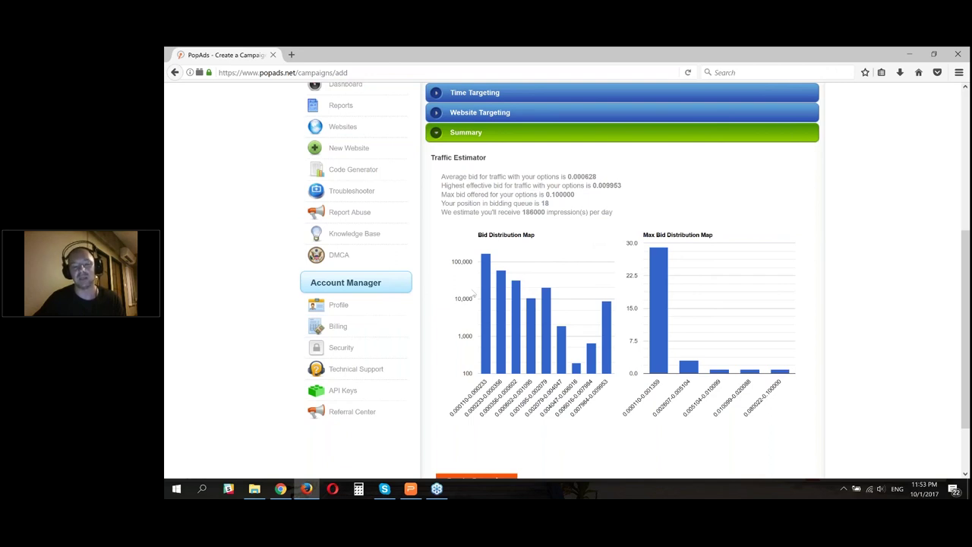
- Examine the lowest bid range in the Bid Distribution Map and the estimated daily impressions
mouse_move(484, 301)
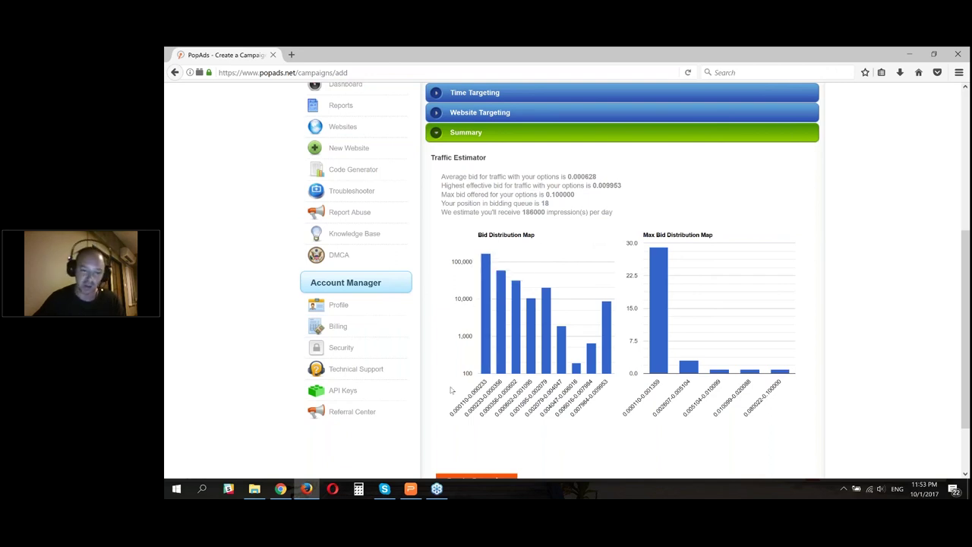
left_click_drag(478, 387, 487, 294)
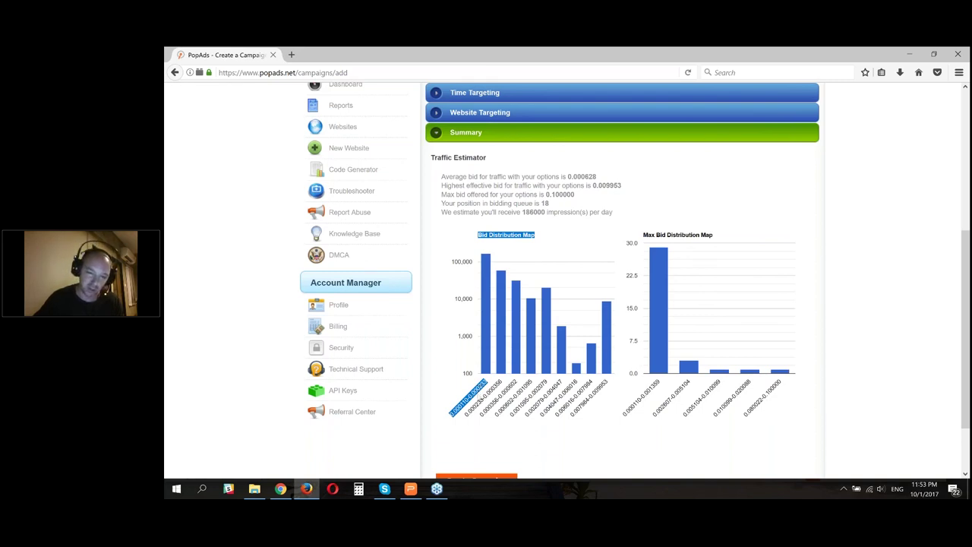
mouse_move(488, 294)
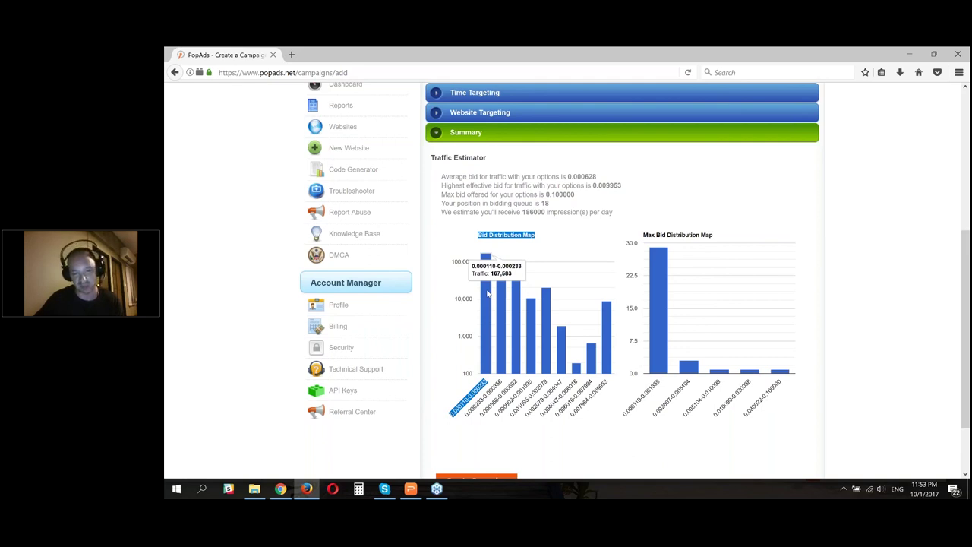
left_click(603, 235)
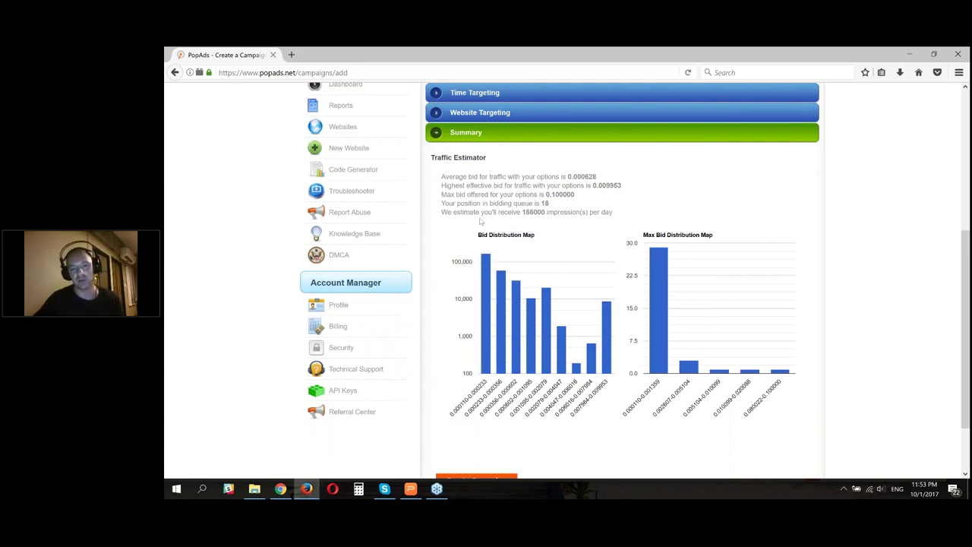
left_click_drag(523, 212, 535, 214)
left_click(607, 243)
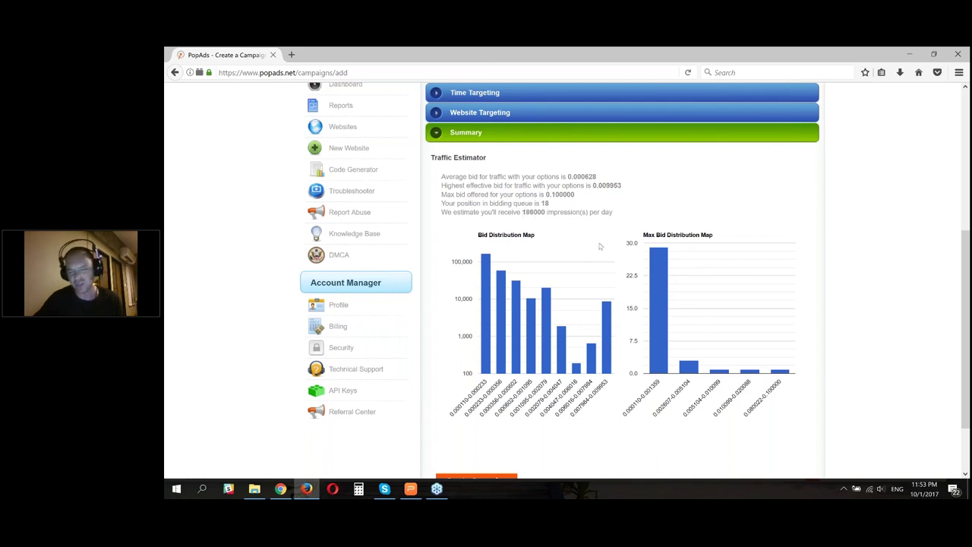